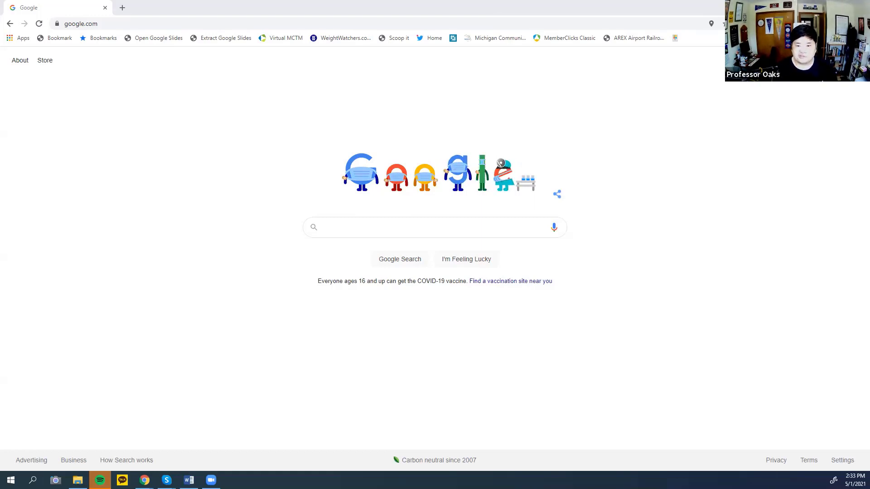
Go to jamboard.google.com in Chrome to bring up the Recent Jams list.
click(146, 23)
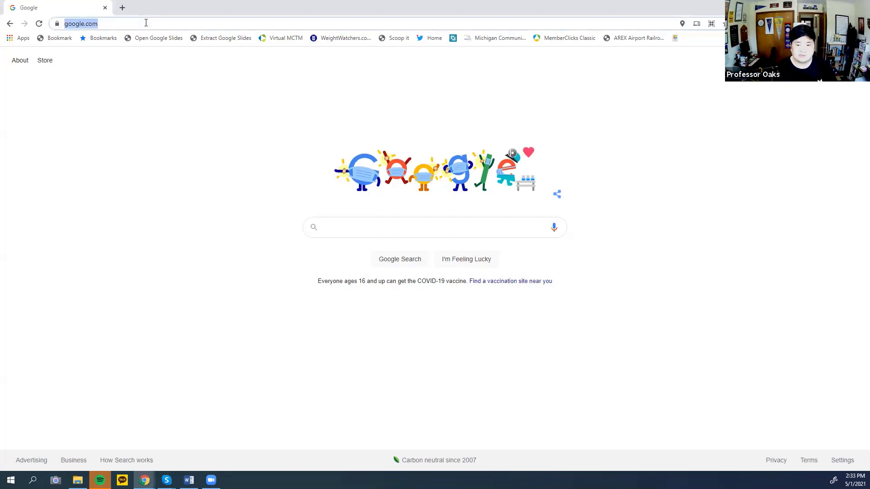
text(jam)
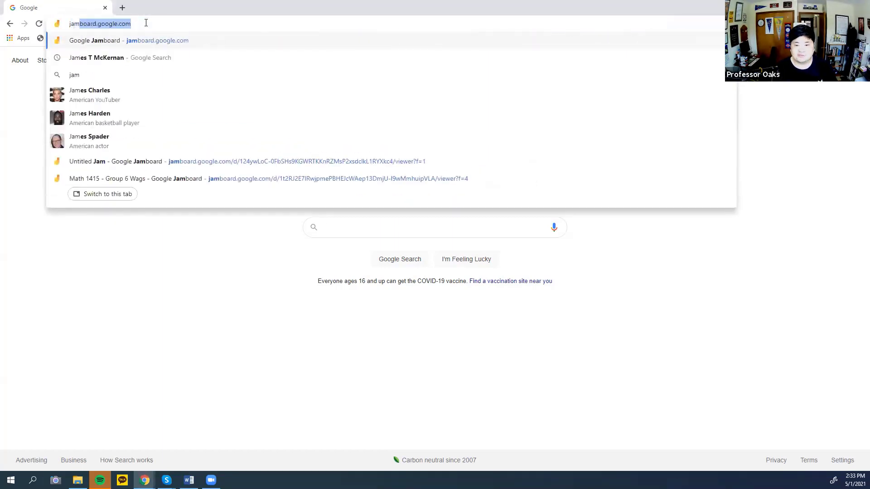
text(board.)
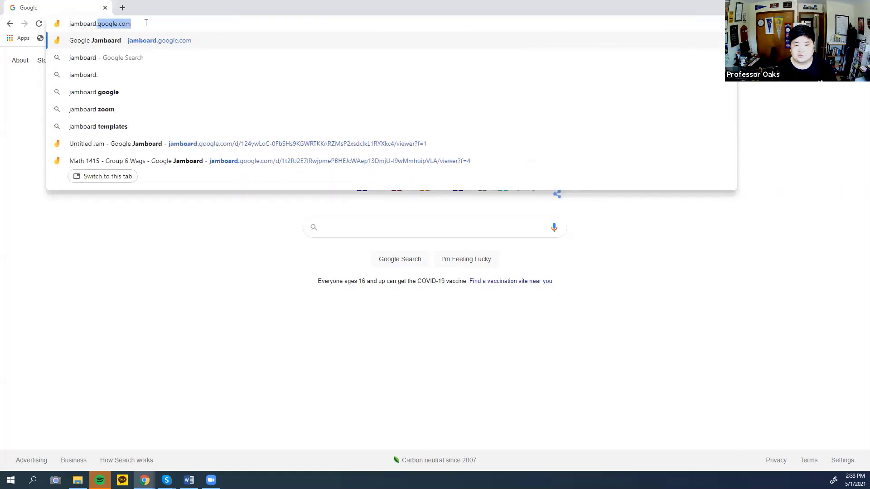
text(google.com)
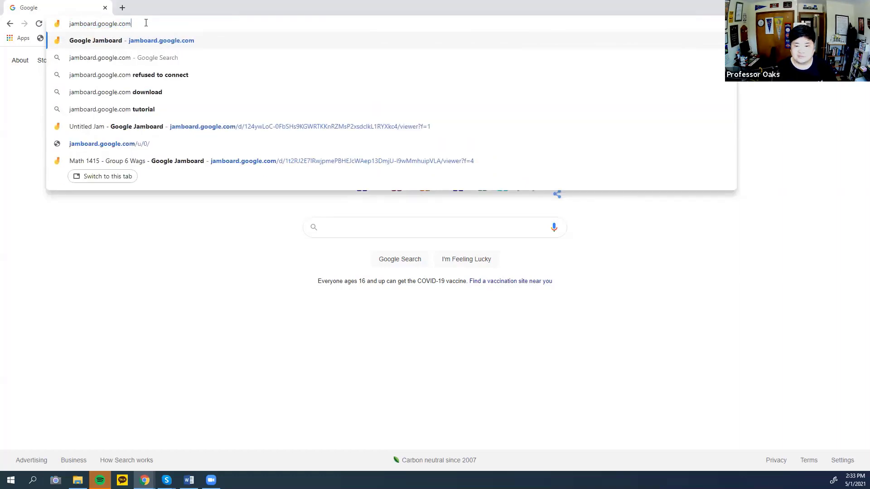
key(Return)
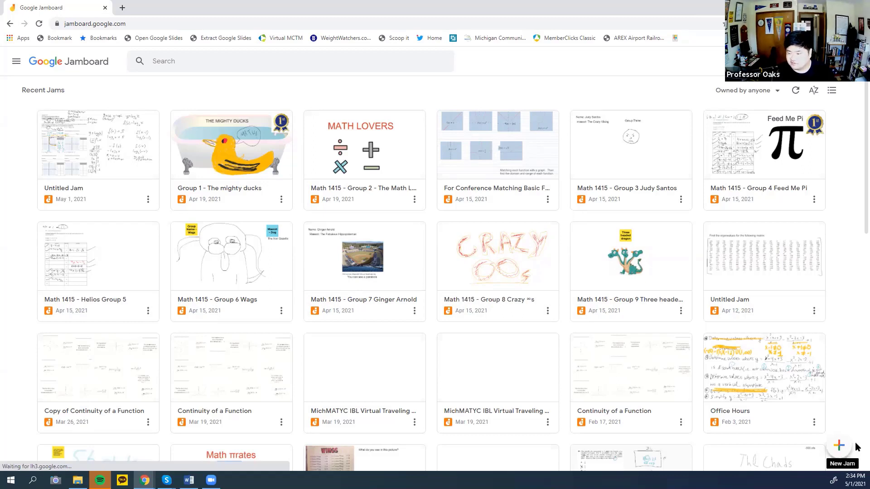
Create a new blank Jam and title it 'AMATYC Video #1'.
click(838, 446)
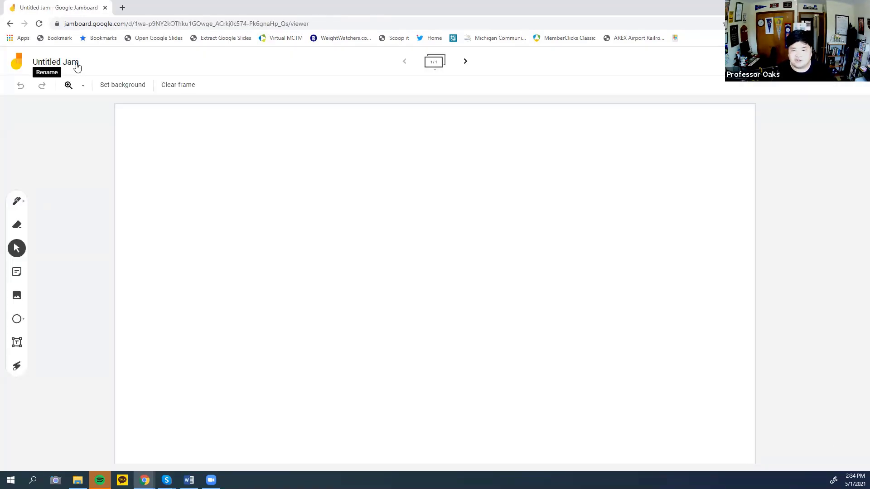
click(77, 66)
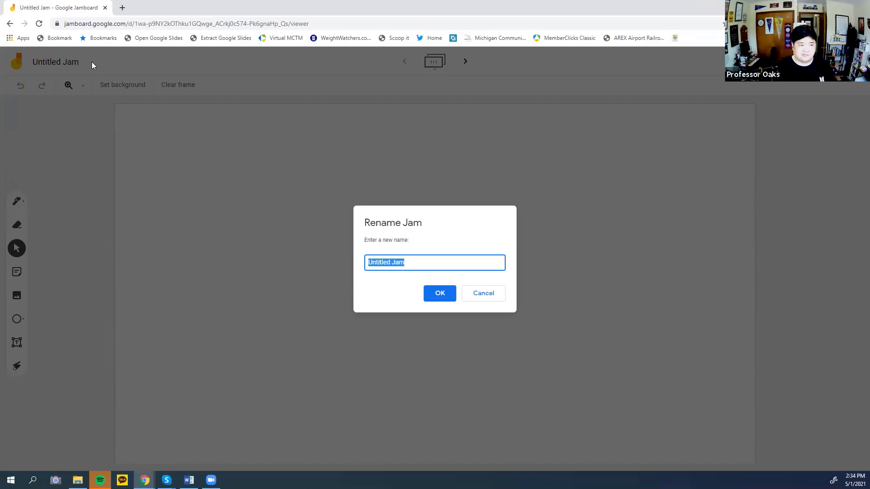
text(AMATYC)
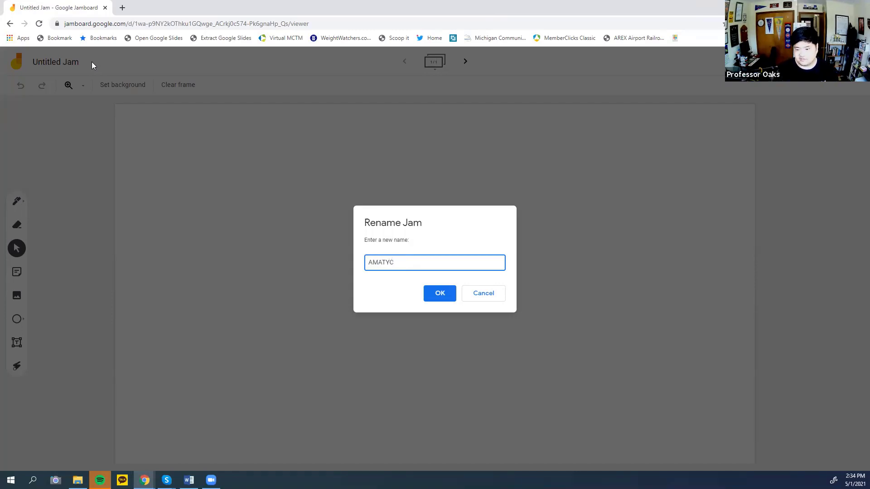
text( V)
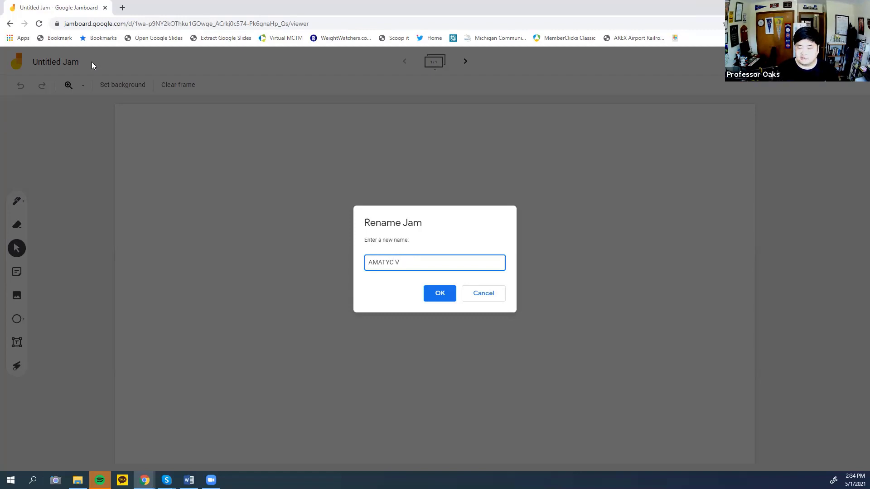
text(ideo)
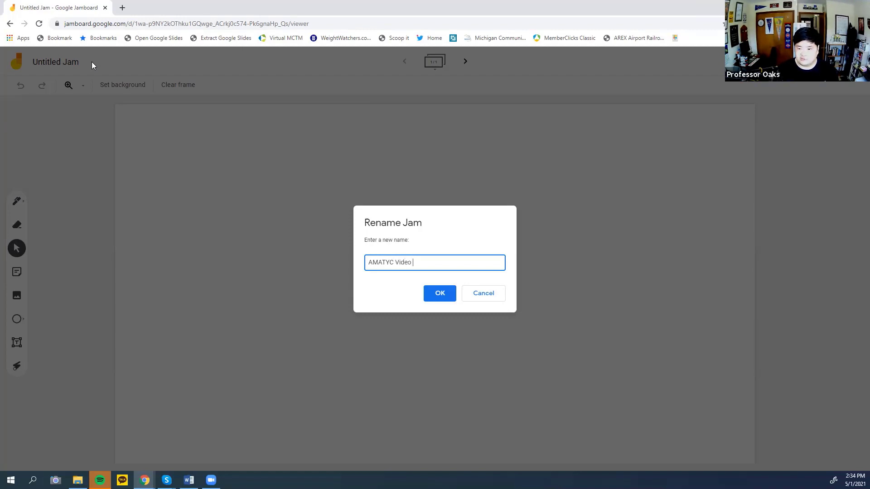
text( #1)
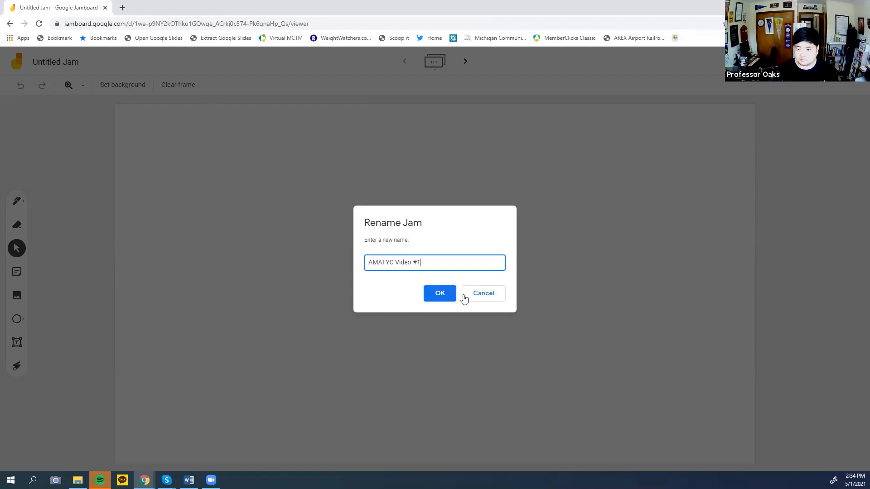
click(441, 295)
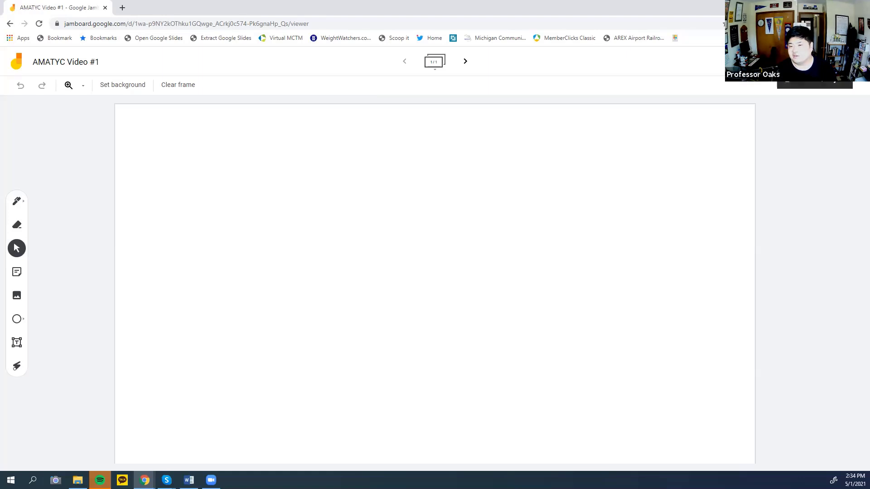
Give anyone with the link Editor access to the Jam and copy its share link.
click(815, 62)
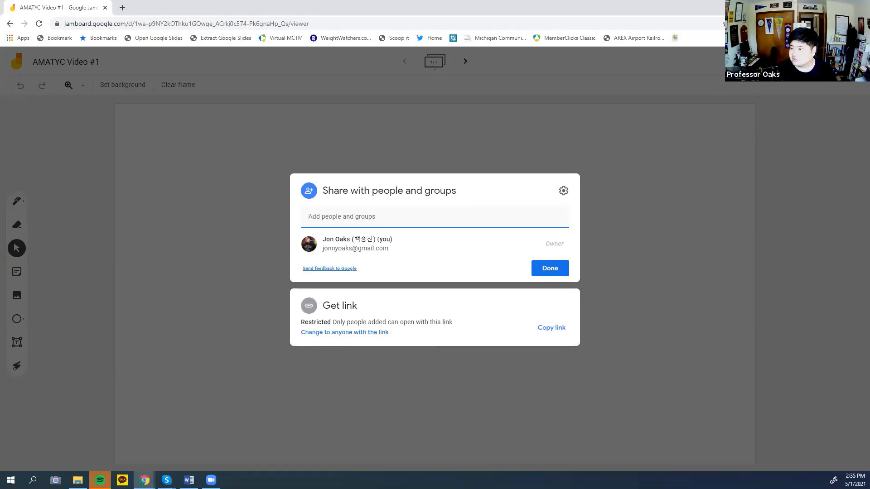
click(338, 338)
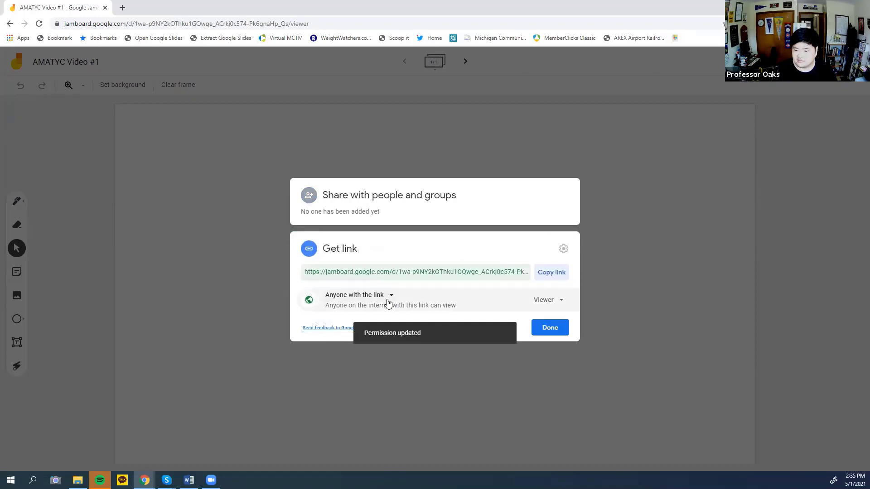
click(565, 305)
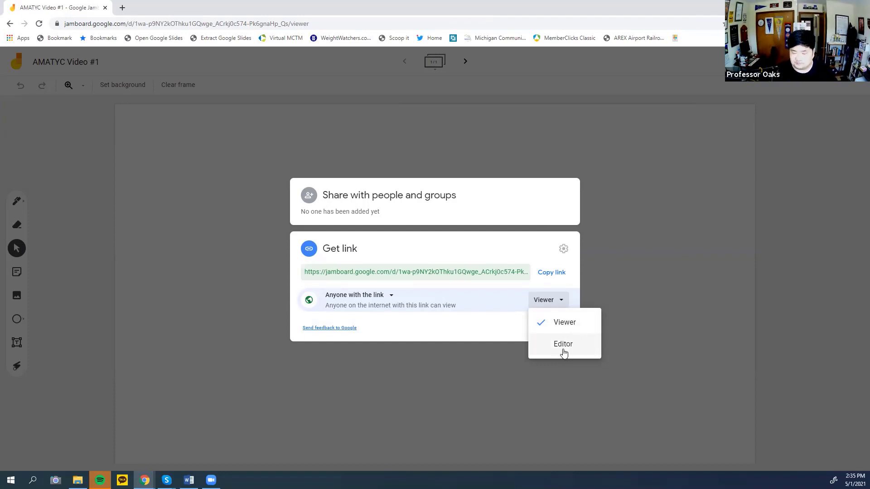
click(549, 350)
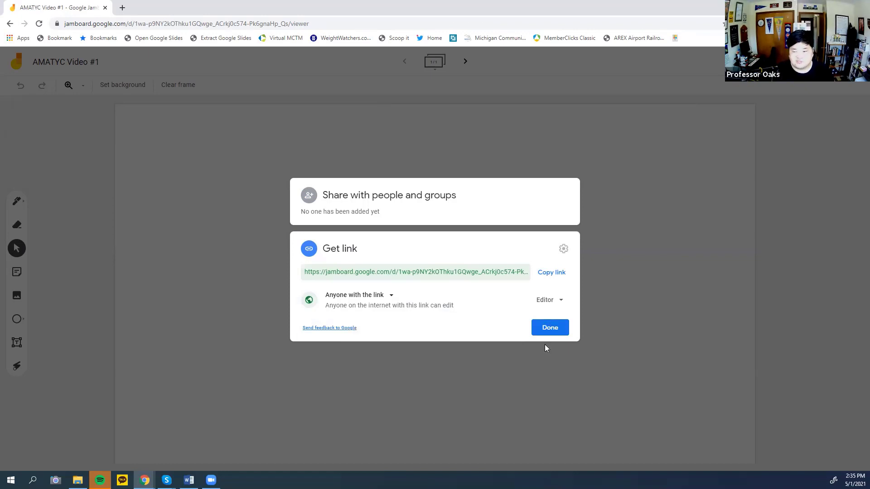
click(553, 274)
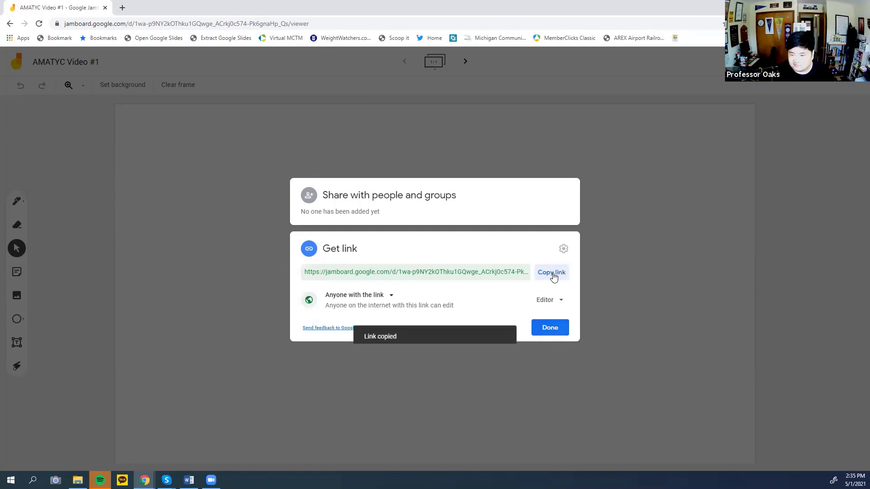
click(544, 334)
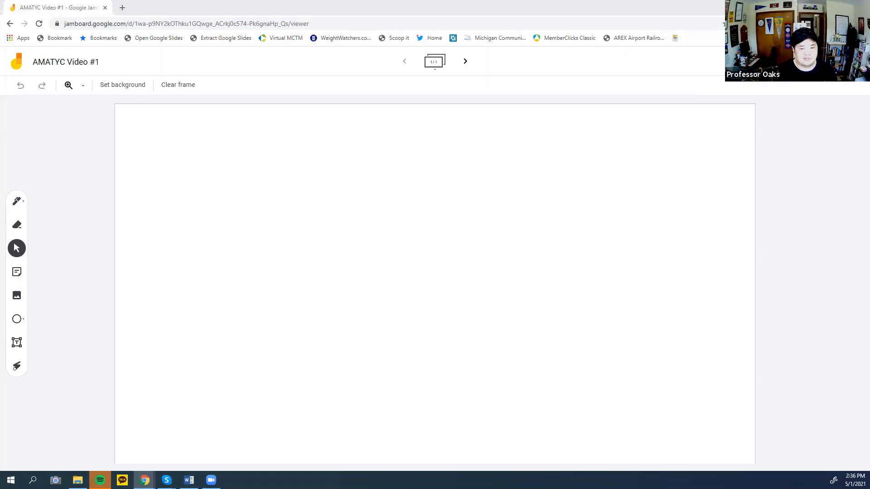
Open a new Google Doc beside the Jam and rename it 'AMATYC Breakout Room Links'.
key(alt+Tab)
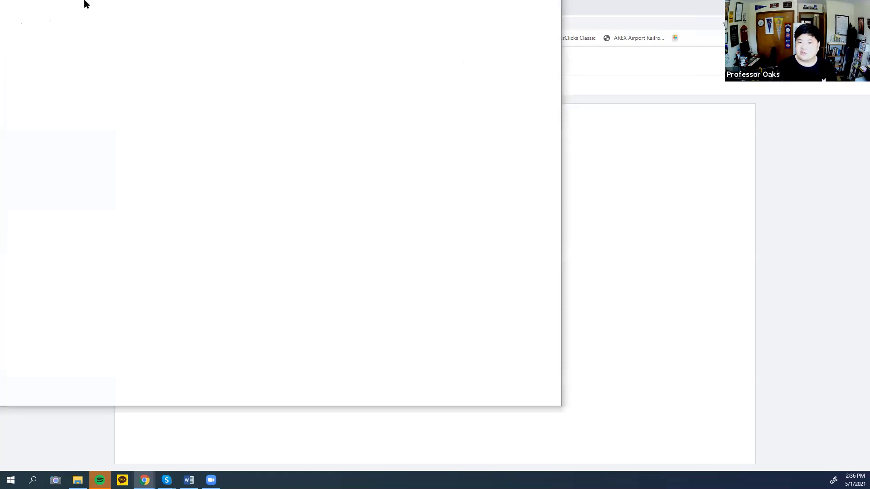
drag(84, 1, 163, 20)
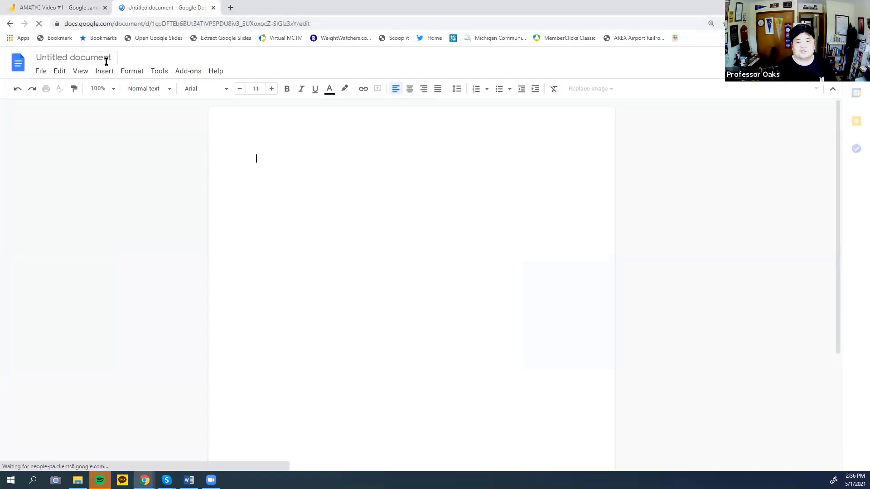
click(98, 57)
triple_click(43, 59)
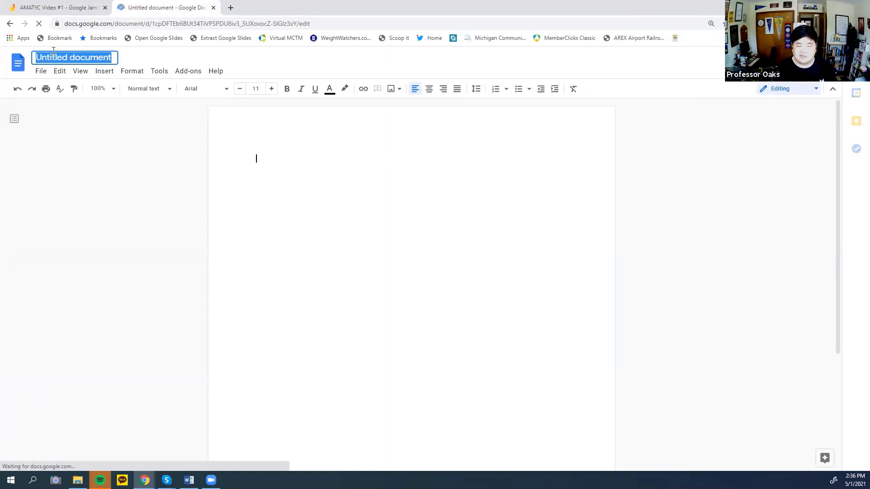
text(yC)
key(BackSpace)
key(BackSpace)
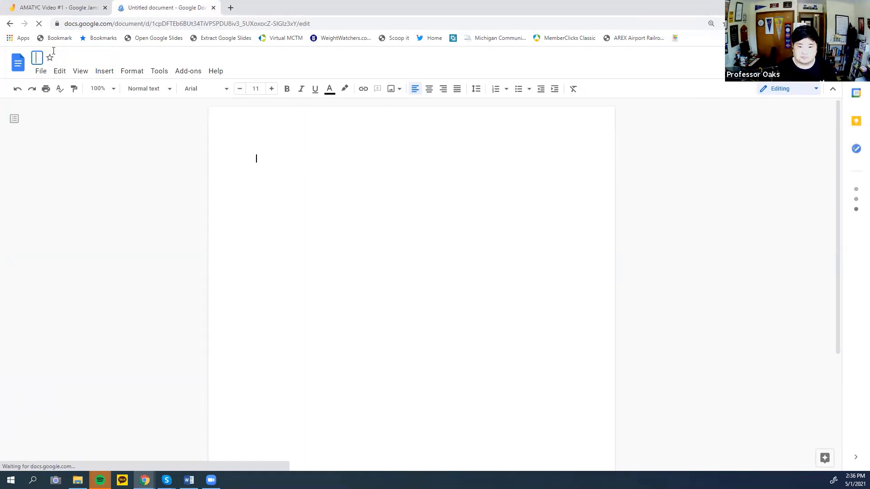
text(AMATYC)
key(BackSpace)
key(BackSpace)
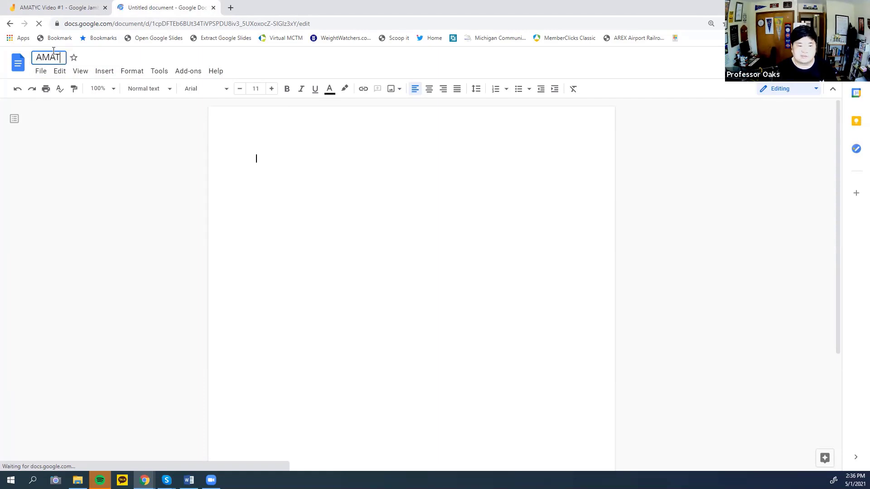
text(YC Breakou)
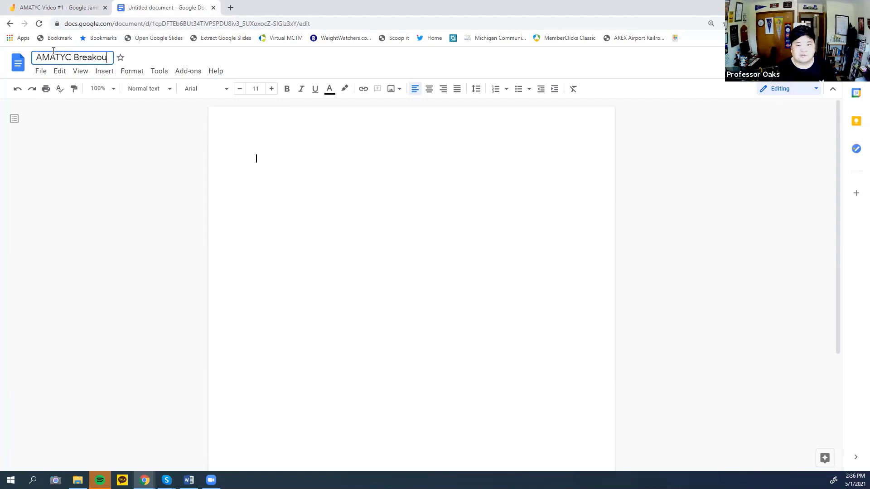
text(t Room Links)
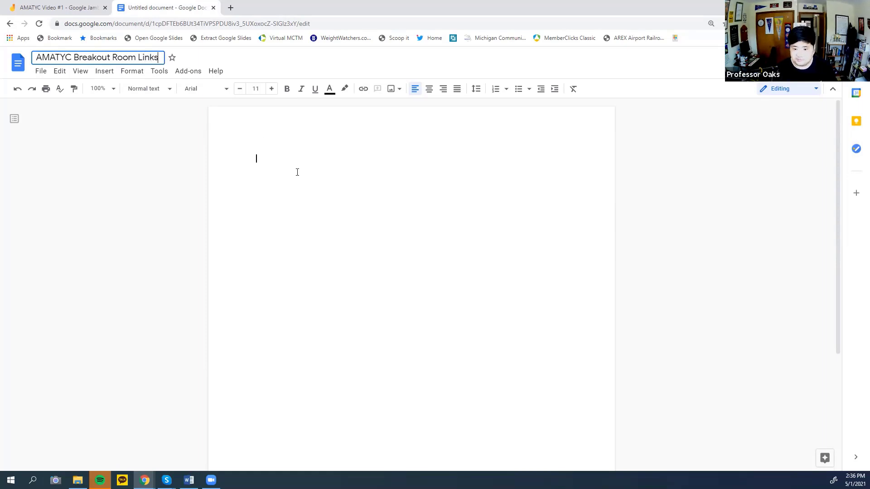
key(Return)
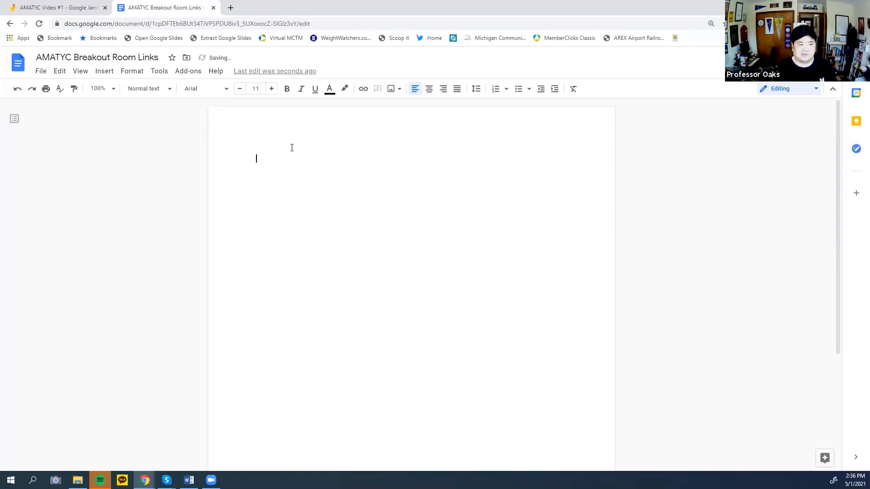
Type 'AMATYC Breakout Room Links' as the first line and insert a 1 x 3 table below.
text(AMA)
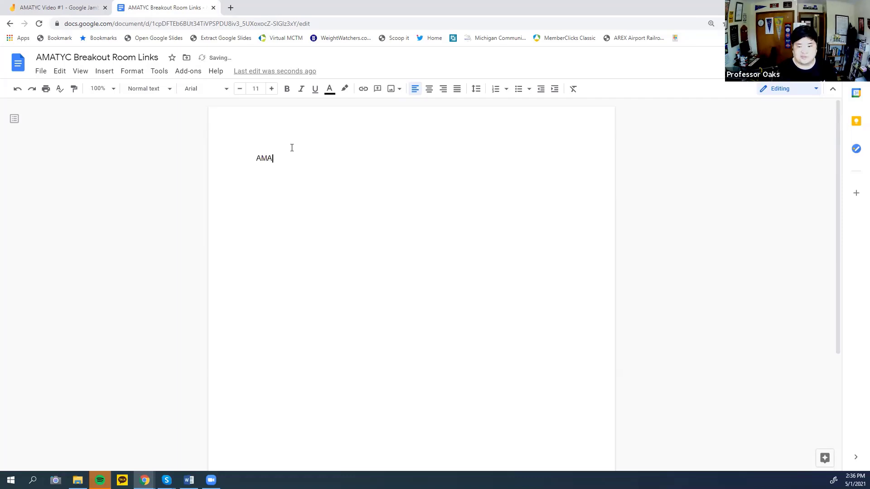
text(TYC Br)
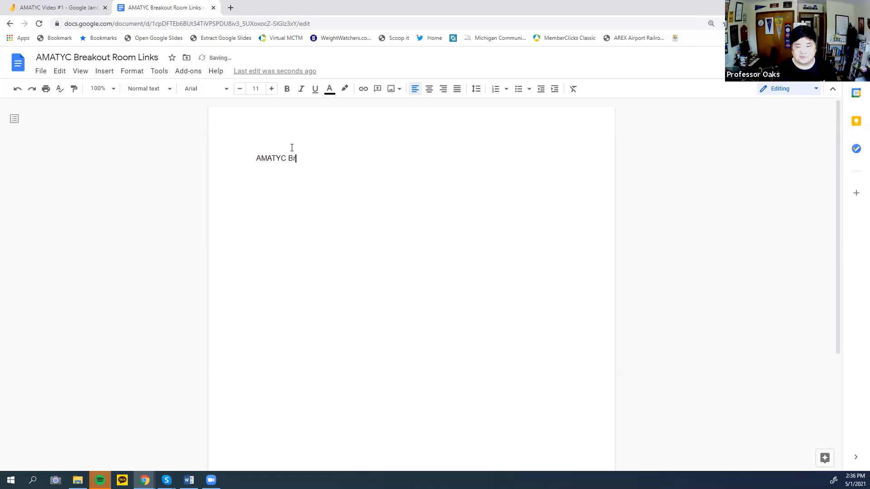
text(eakout Room Links)
key(Return)
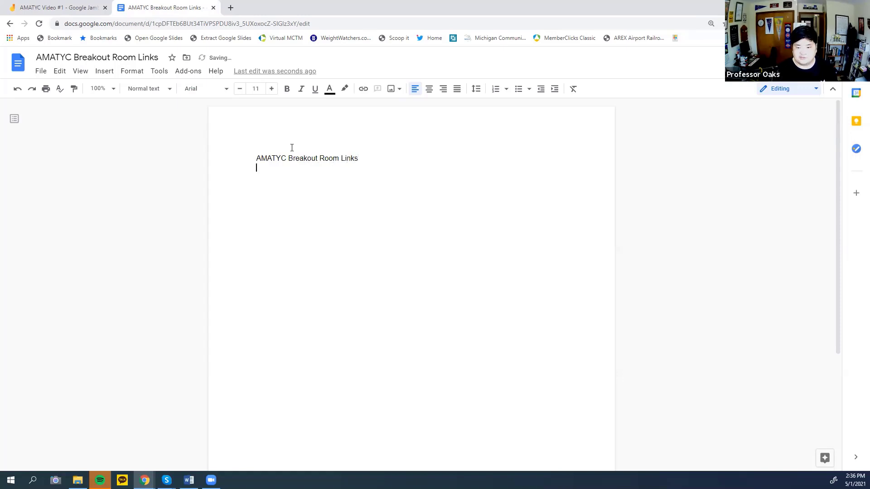
click(131, 71)
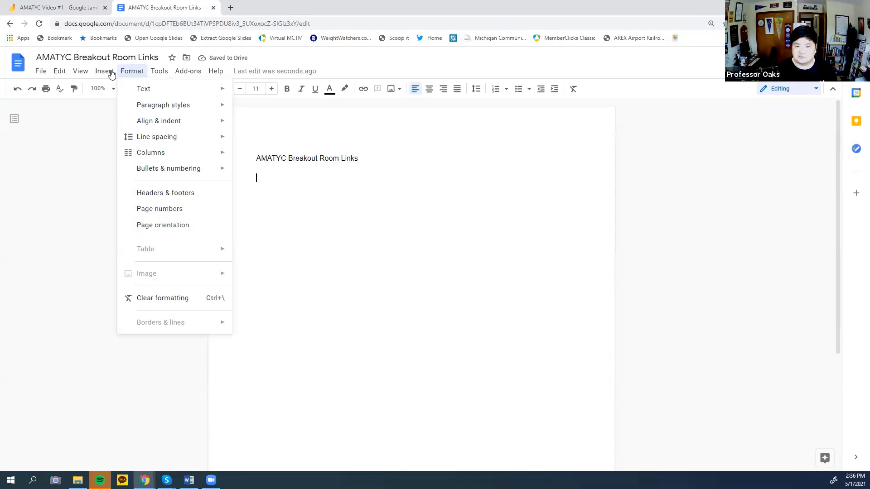
mouse_move(109, 74)
mouse_move(192, 111)
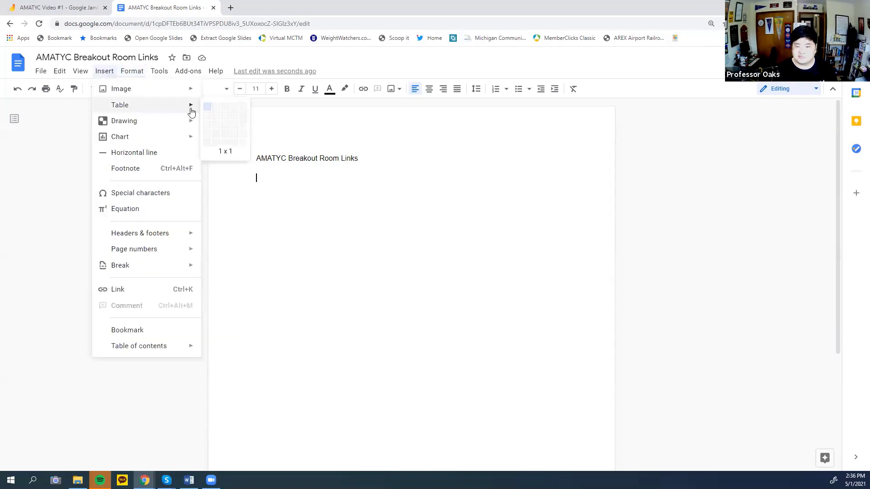
click(218, 125)
Add a column to the table, enter headers Group and Link, and put 1 in the next row.
click(285, 190)
right_click(286, 190)
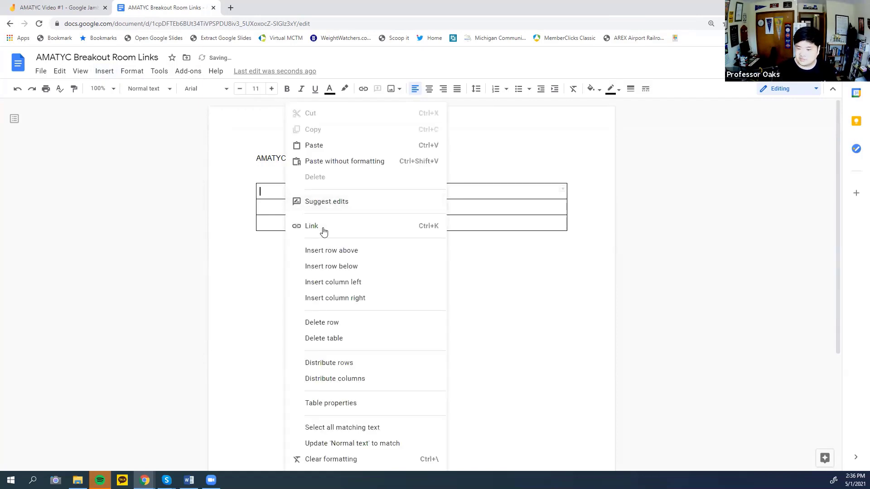
click(364, 298)
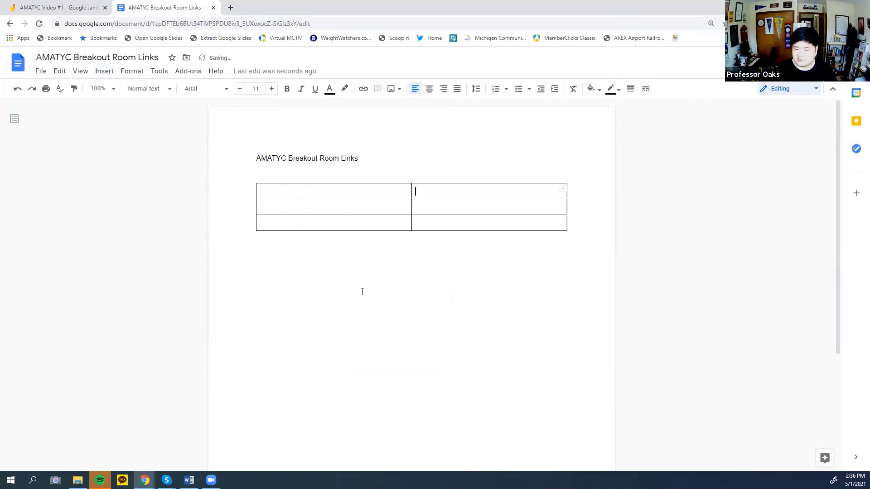
click(339, 197)
click(346, 191)
text(G)
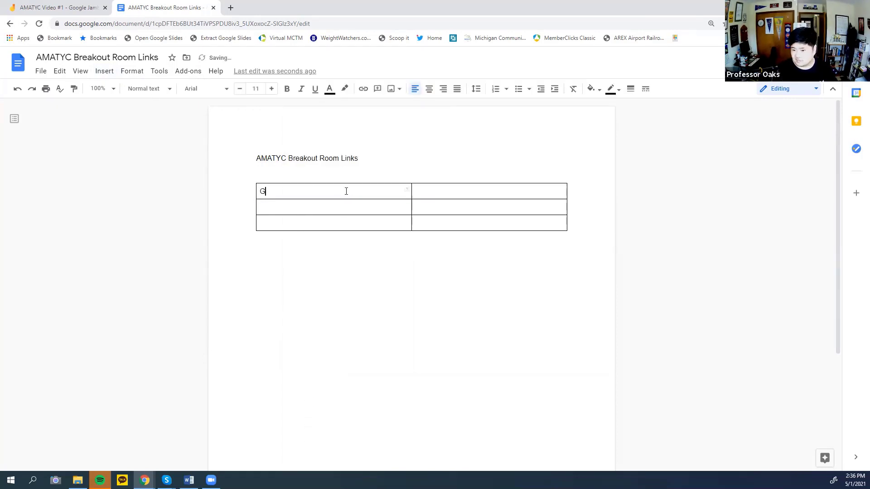
text(roup)
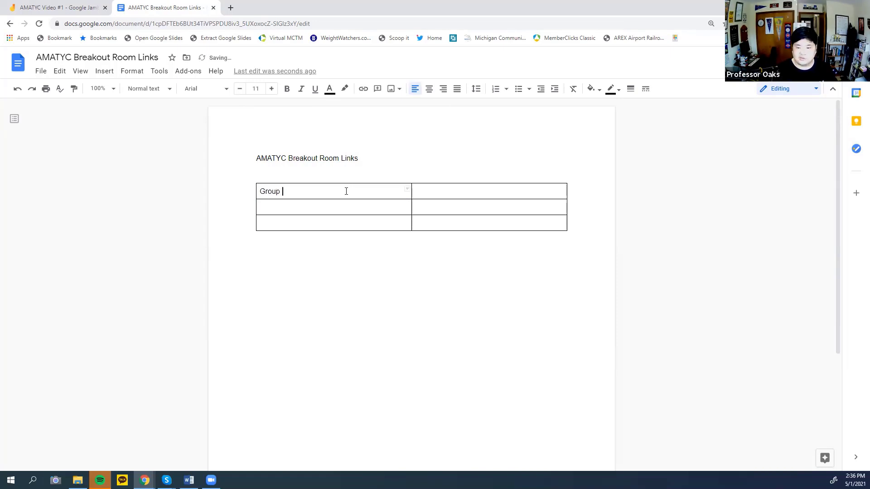
key(Tab)
text(Link)
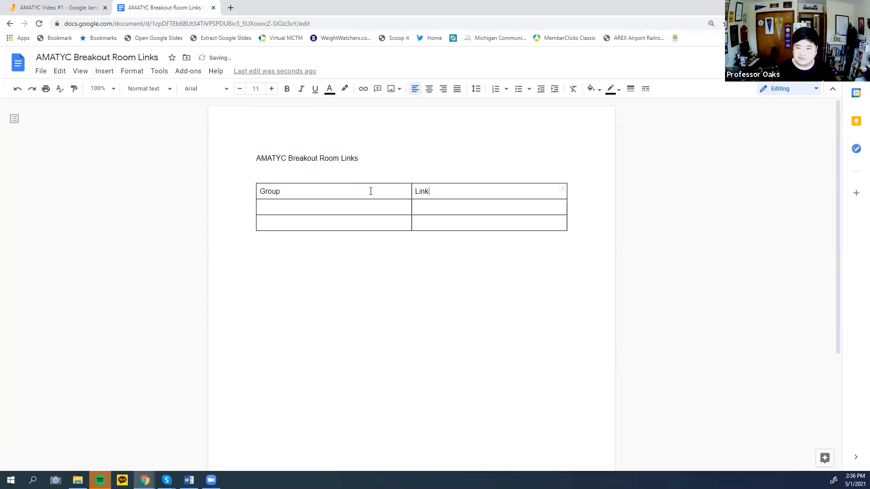
click(375, 208)
text(1)
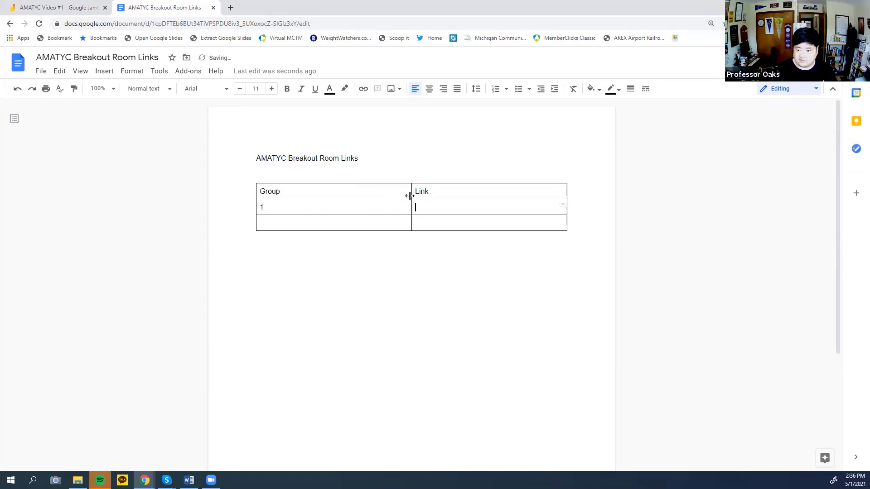
Narrow the Group column and paste the intro sentence plus Jamboard link into row 1's Link cell.
drag(412, 190, 289, 186)
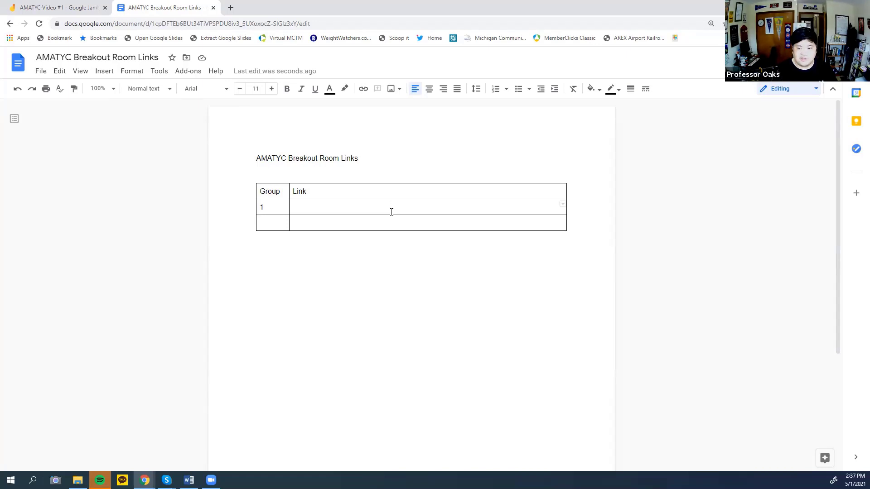
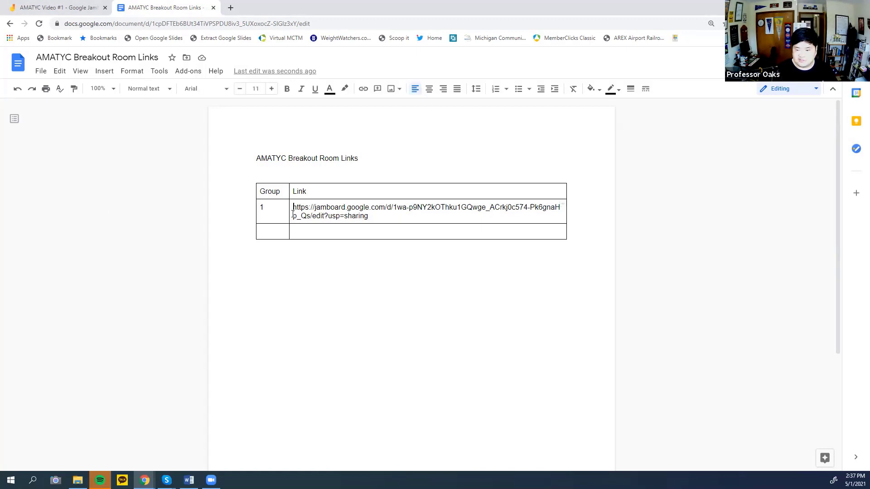
text(Here is the link to the Google Jam Board for your group:)
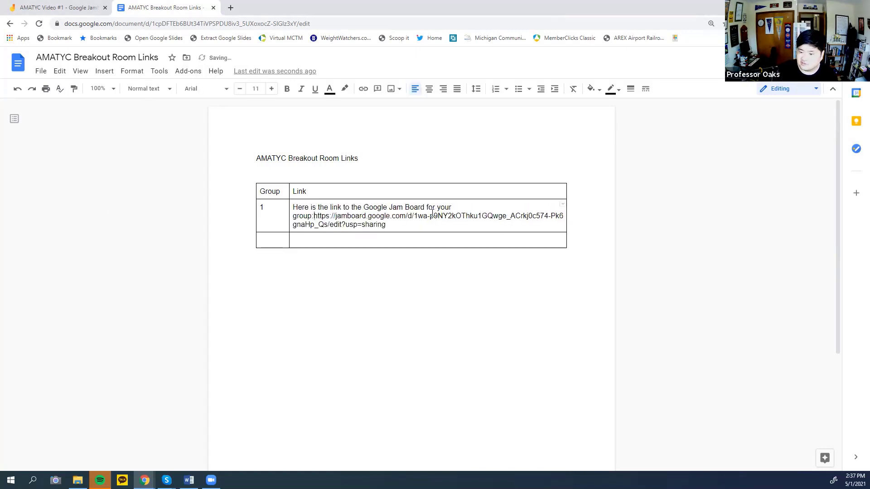
key(Return)
click(428, 225)
key(Return)
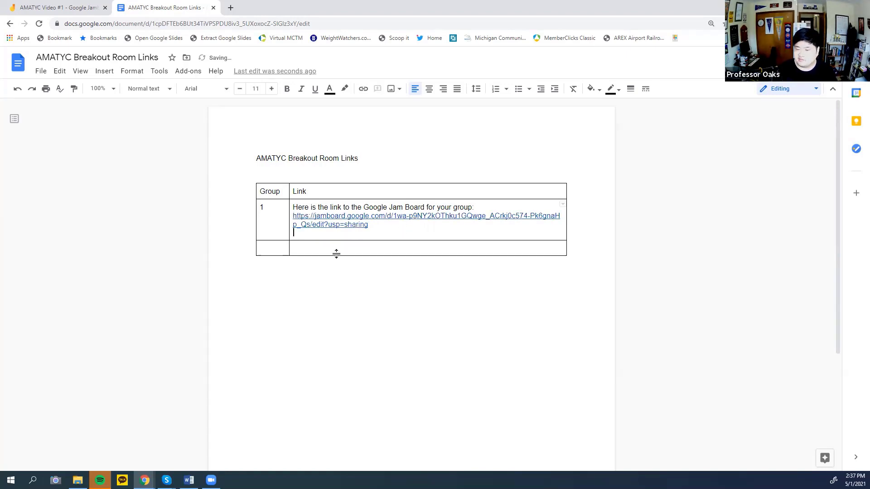
click(278, 247)
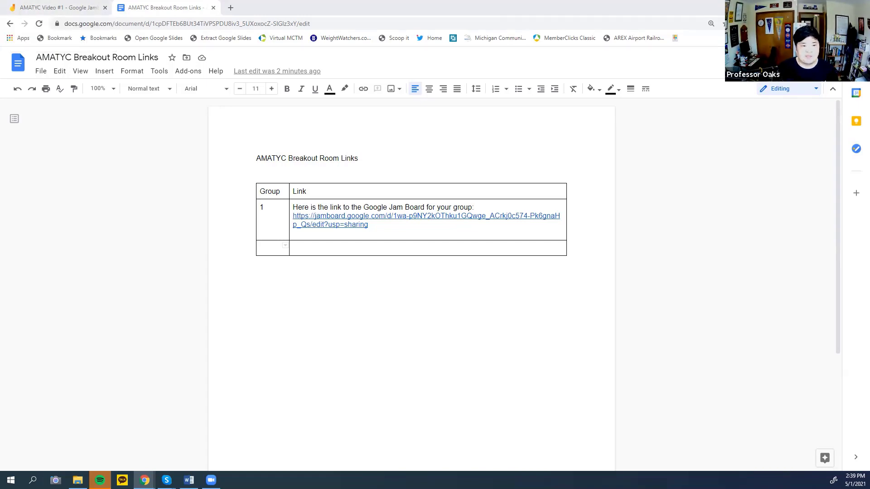
In a new tab, create another blank Jam titled 'AMATYC Video #2'.
click(230, 7)
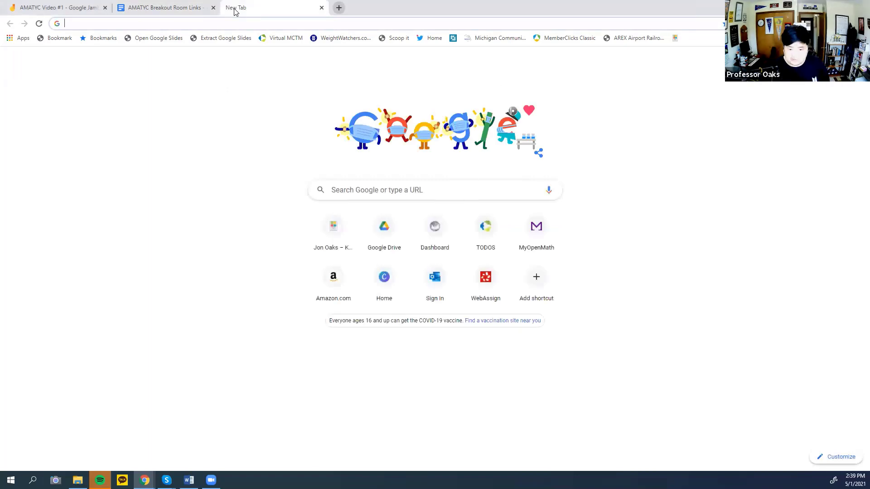
text(jam)
key(Return)
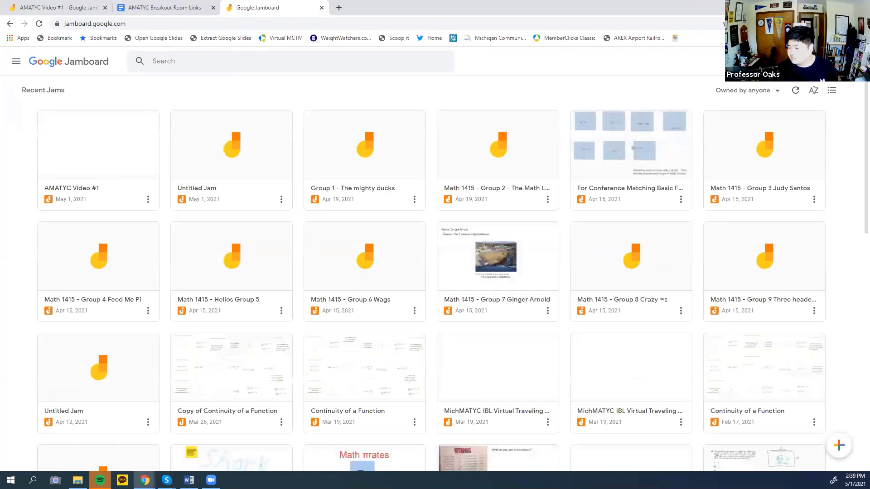
click(843, 448)
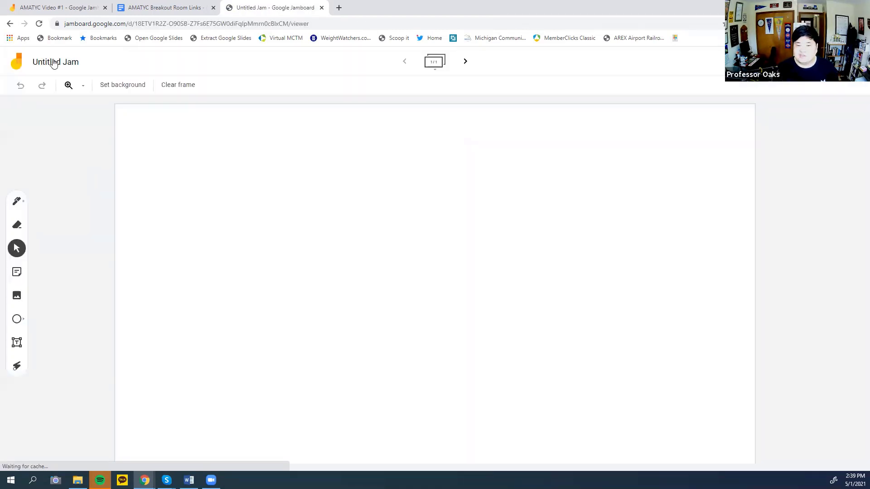
click(52, 59)
text(ANA)
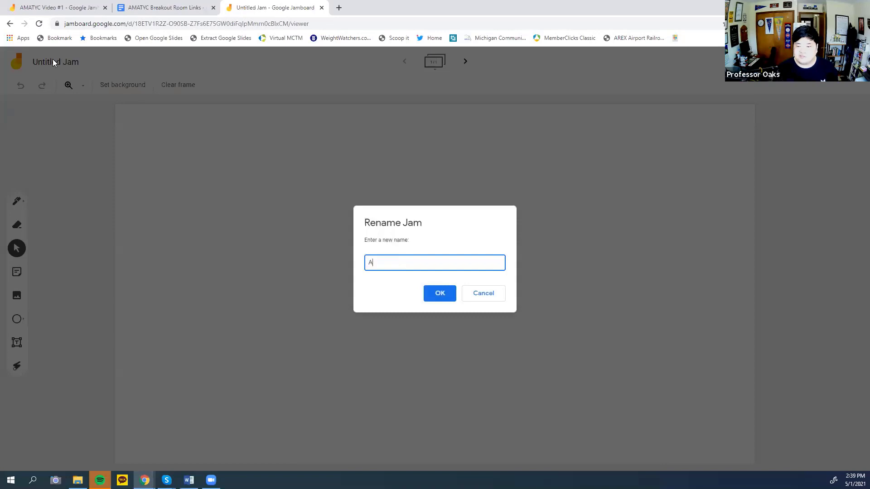
key(BackSpace)
key(BackSpace)
text(MATYC )
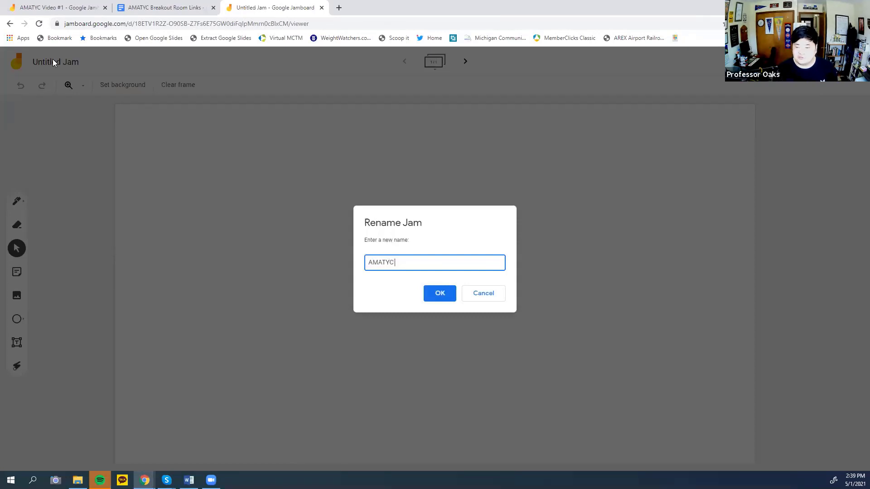
text(Video #2)
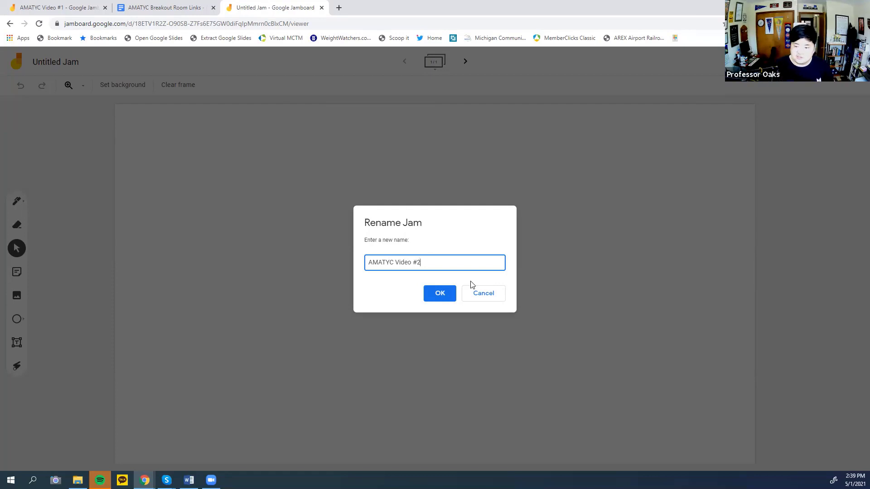
click(439, 294)
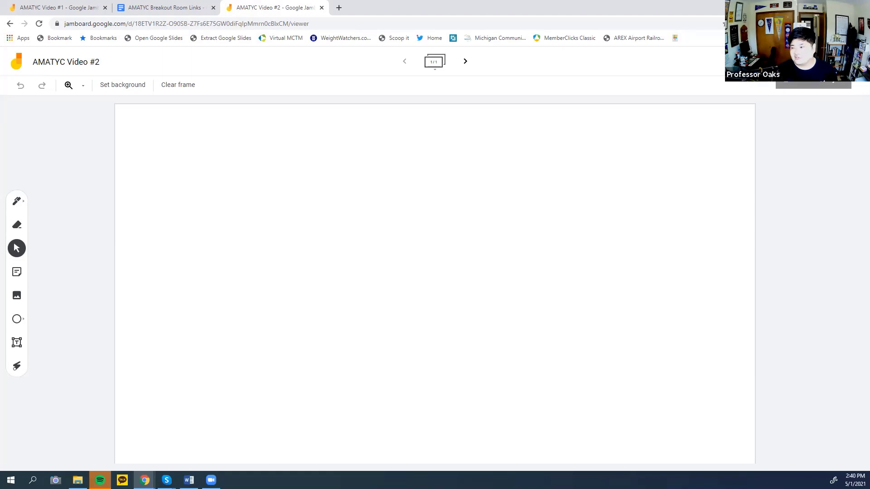
Give anyone with the link Editor access to AMATYC Video #2, copy its link, and return to Video #1.
click(813, 61)
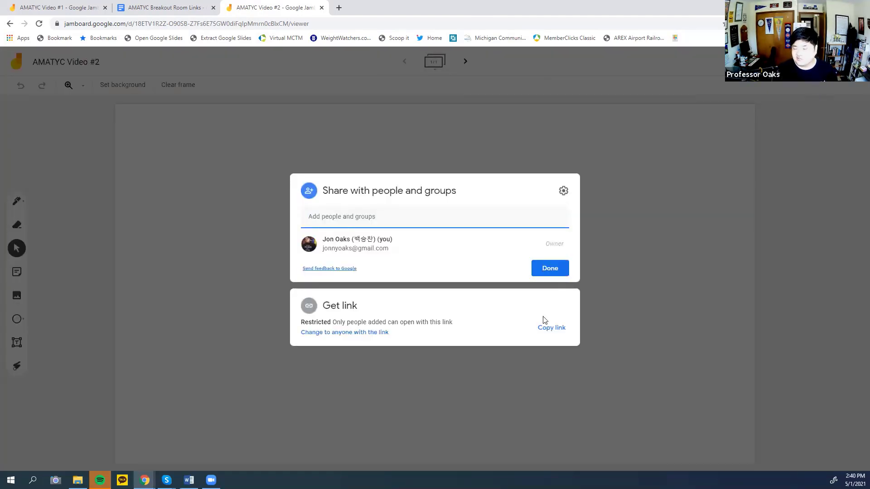
click(369, 339)
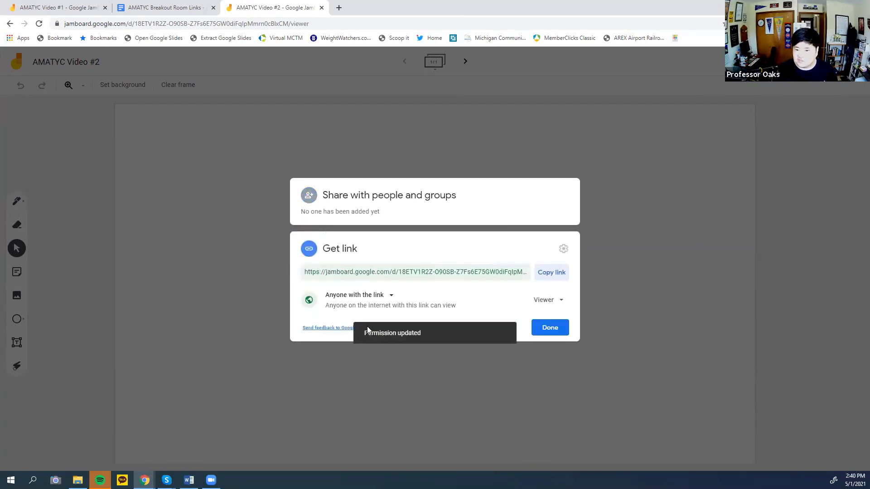
click(376, 297)
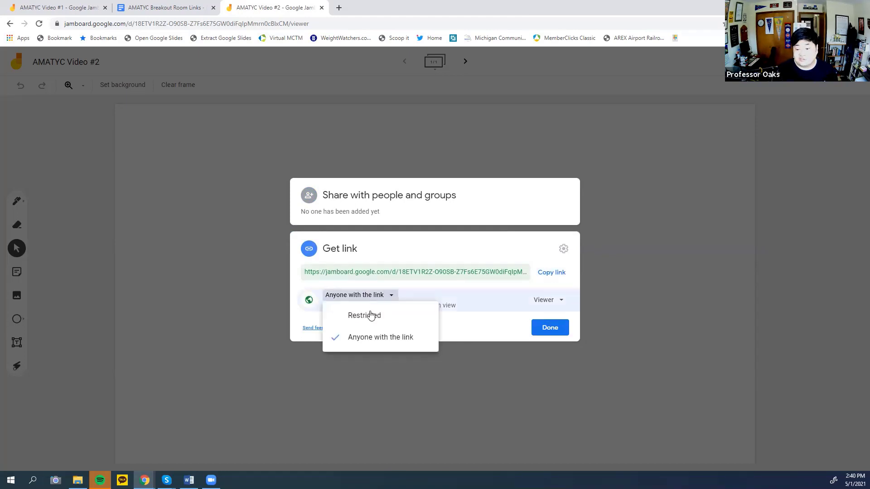
click(367, 344)
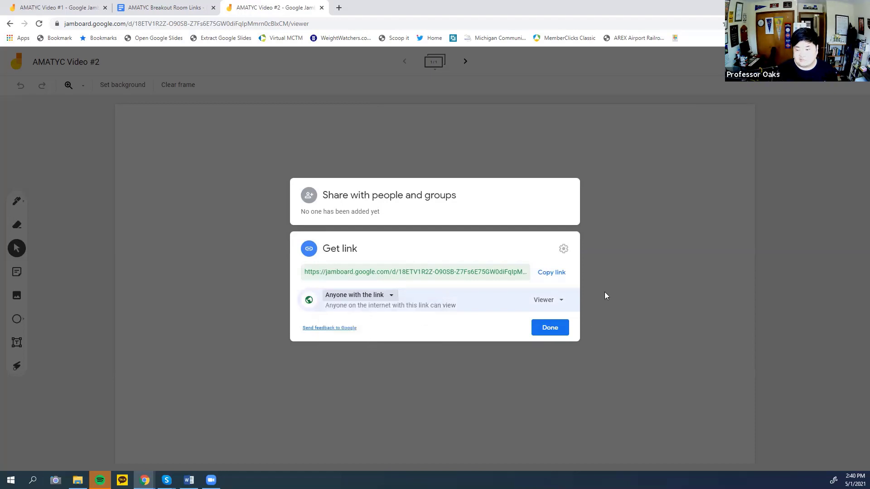
click(528, 303)
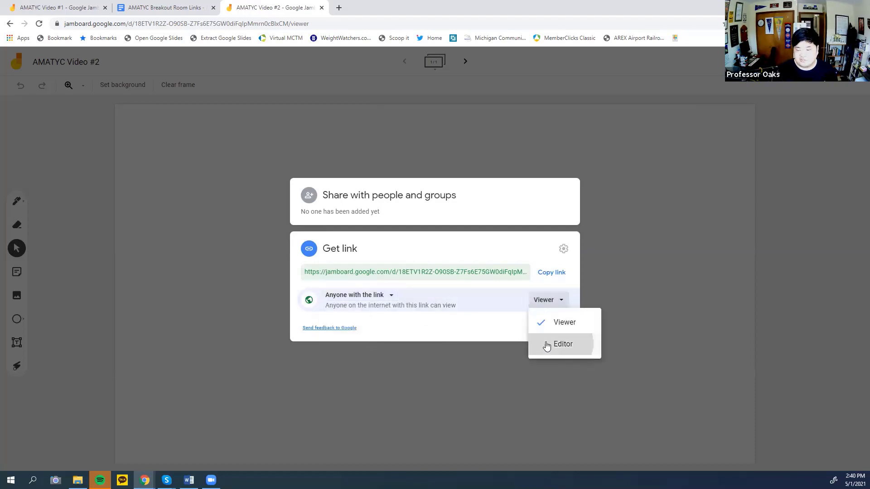
click(550, 344)
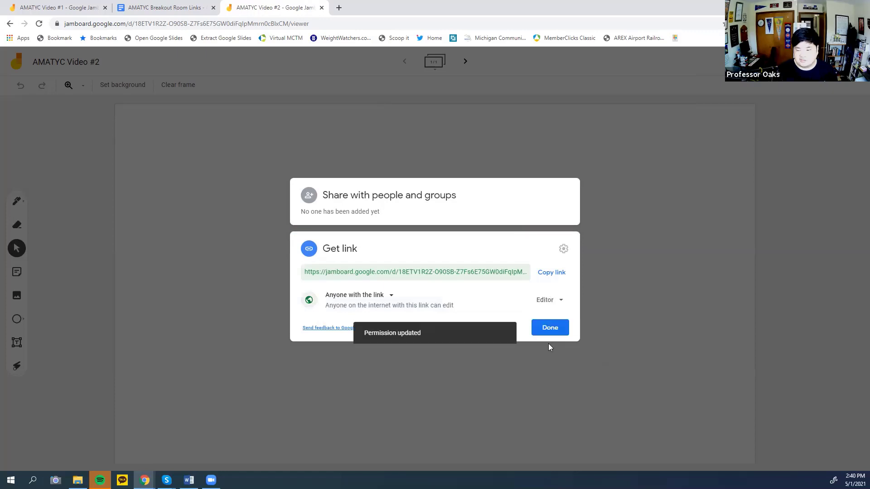
click(557, 281)
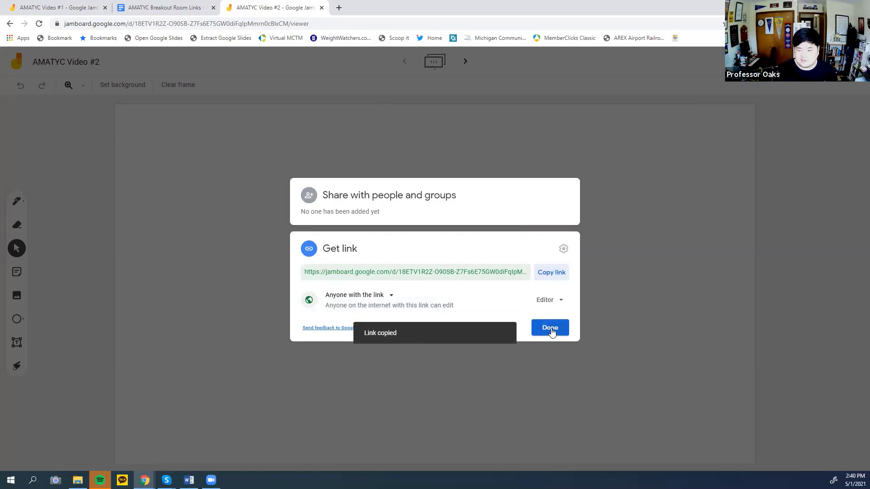
click(550, 327)
click(52, 4)
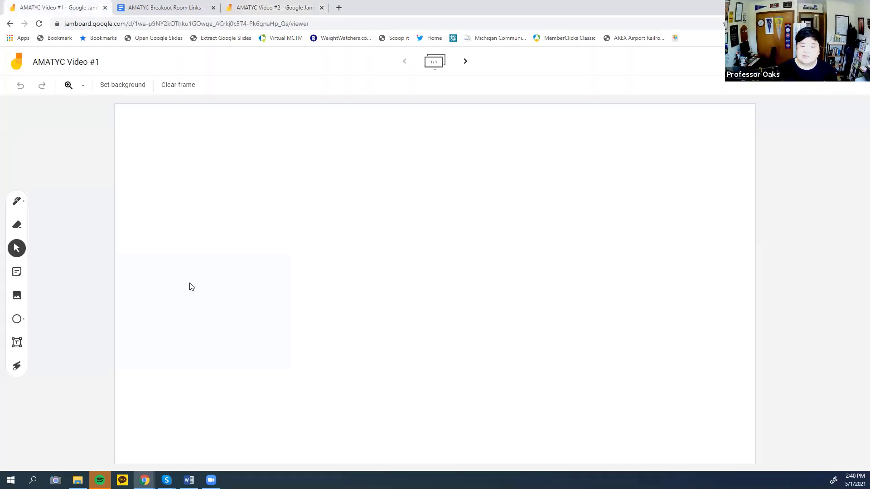
In the links document, enter group 2 and paste its Jamboard link into row 2.
click(145, 3)
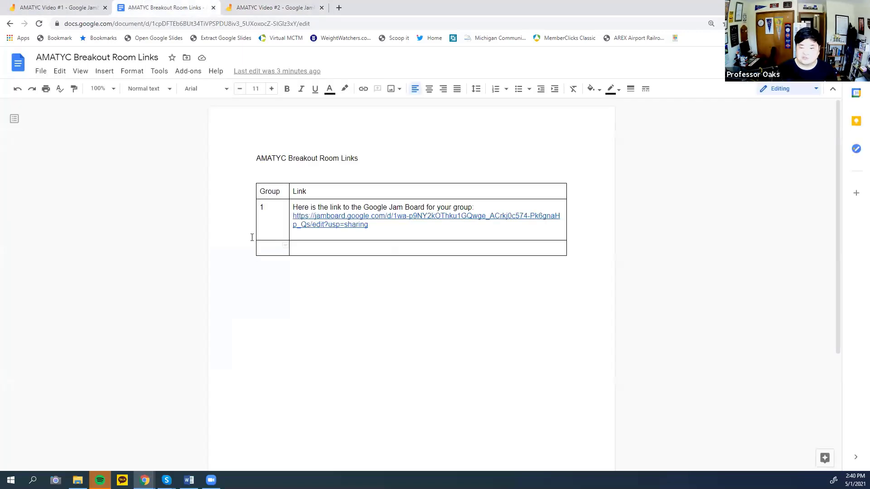
click(260, 248)
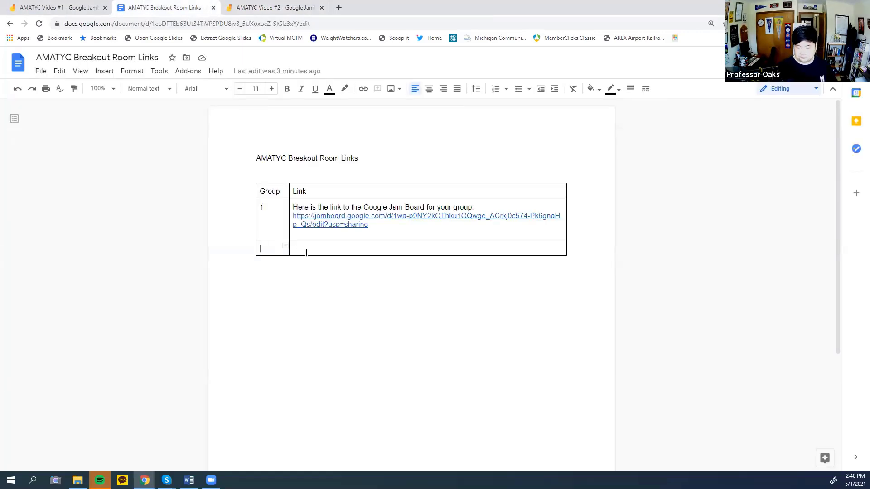
text(2)
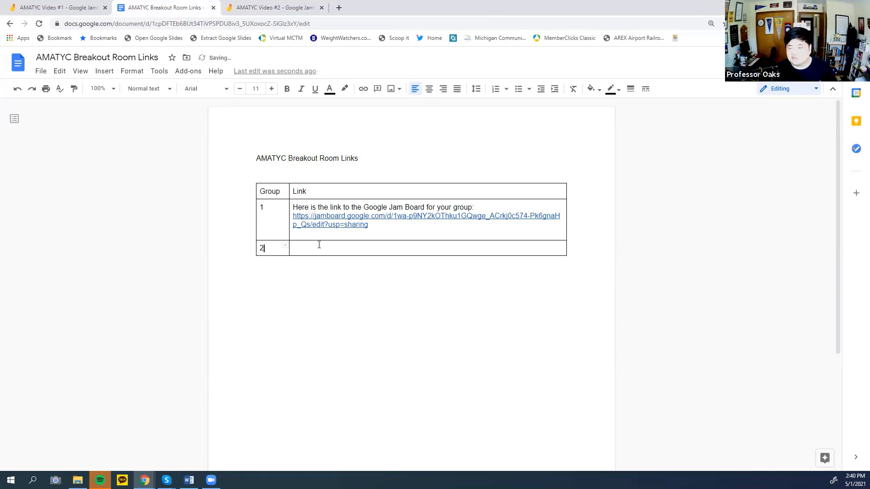
click(315, 250)
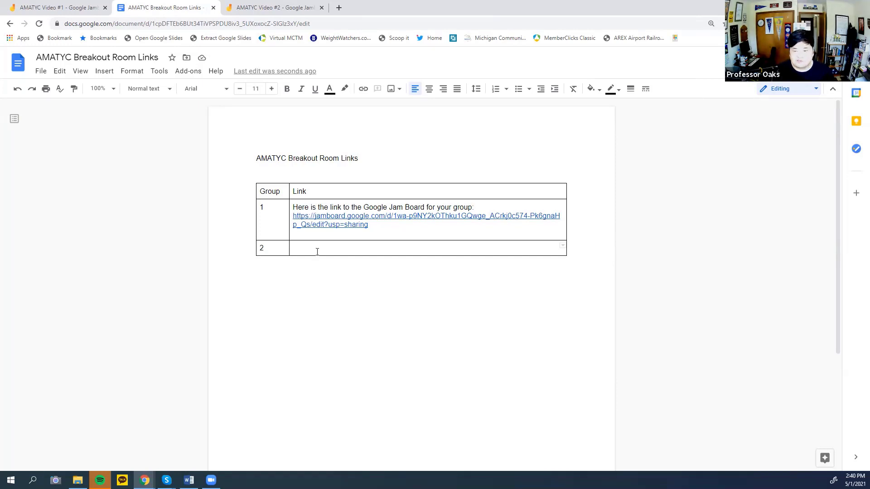
key(ctrl+v)
key(Return)
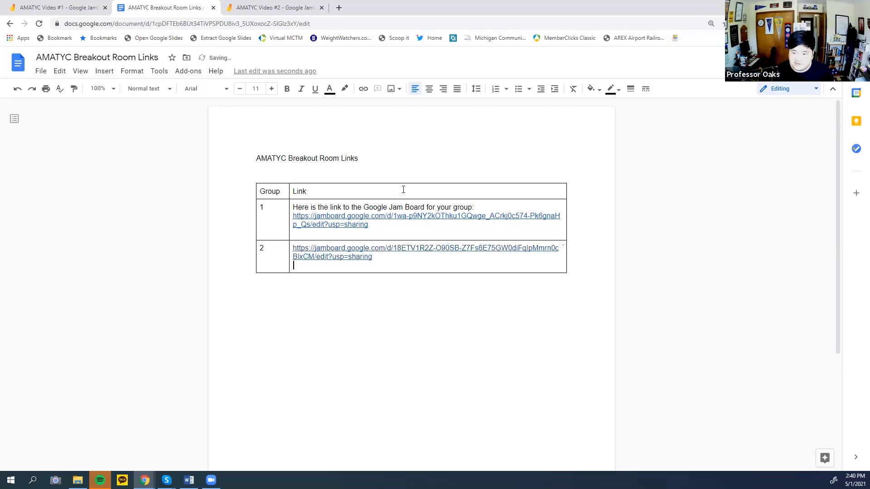
Copy row 1's lead-in sentence and paste it before the group 2 link.
drag(474, 207, 288, 206)
key(ctrl+c)
click(293, 248)
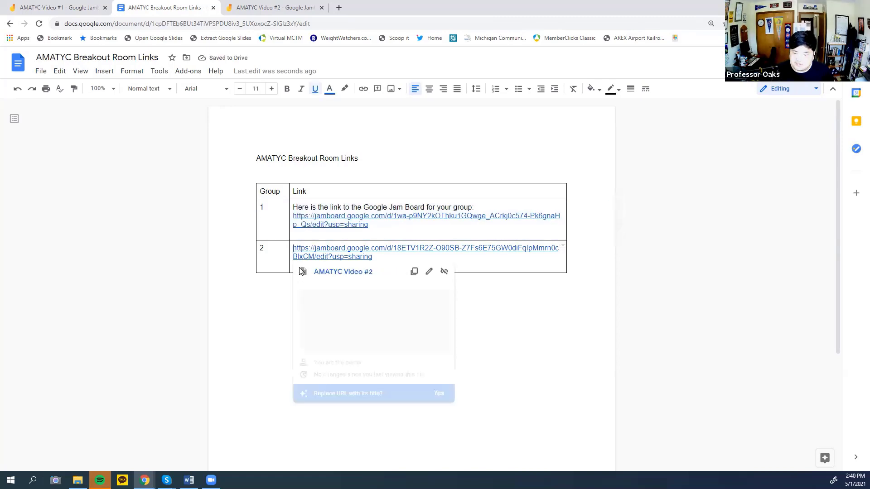
key(ctrl+v)
key(ctrl+z)
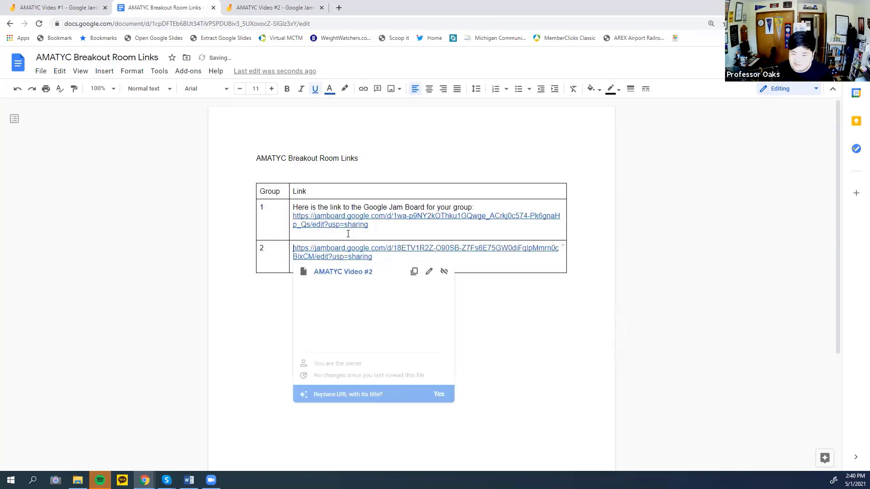
drag(321, 203, 302, 204)
drag(483, 203, 287, 203)
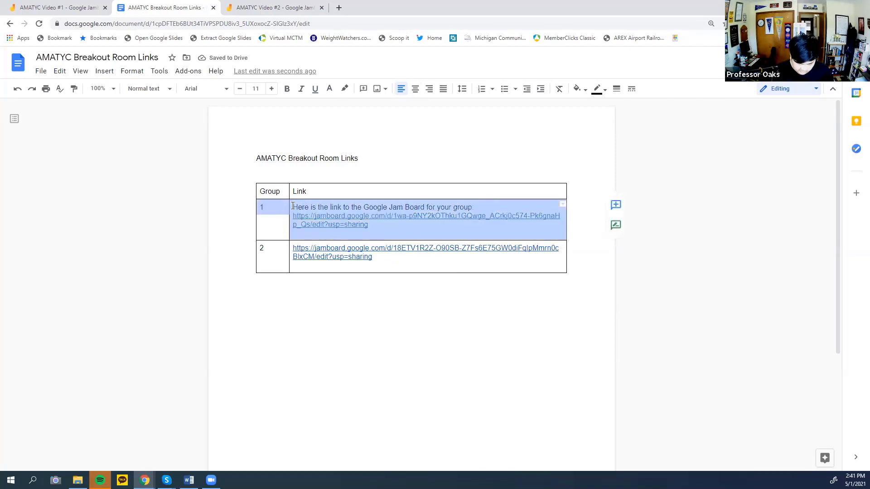
click(294, 248)
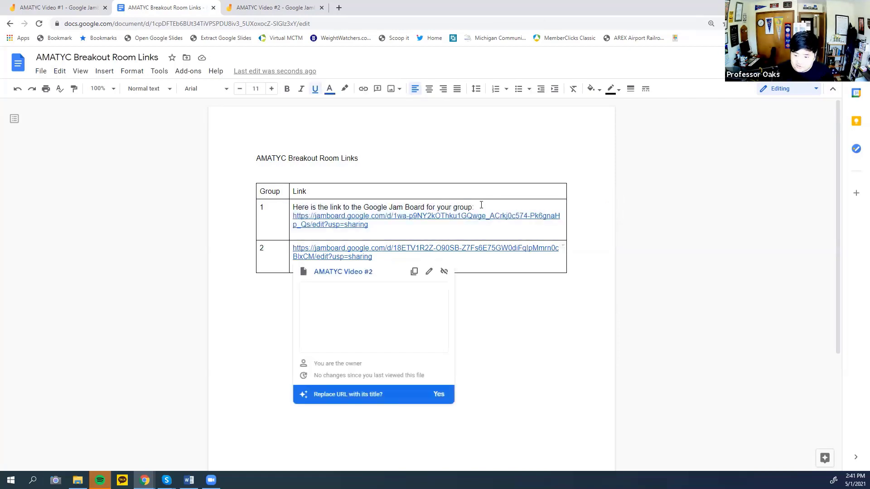
mouse_move(476, 204)
mouse_down()
mouse_move(288, 205)
mouse_move(475, 206)
mouse_up()
key(ctrl+c)
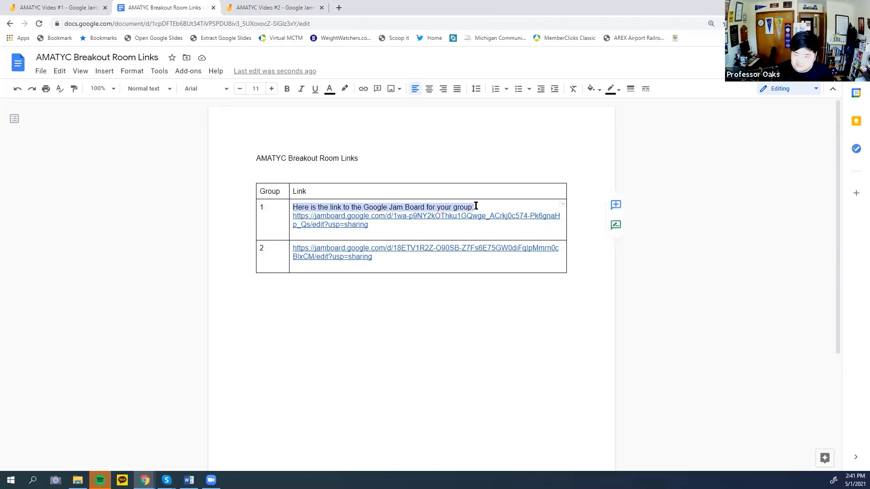
click(295, 247)
key(ctrl+v)
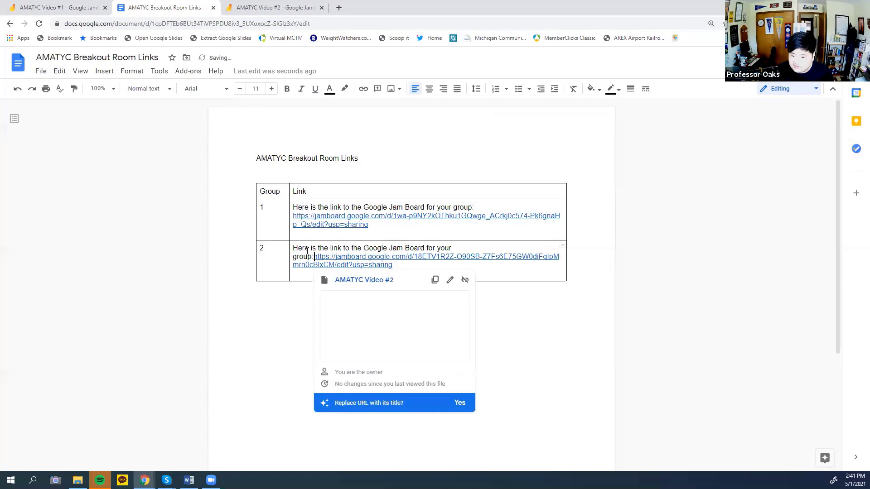
click(501, 328)
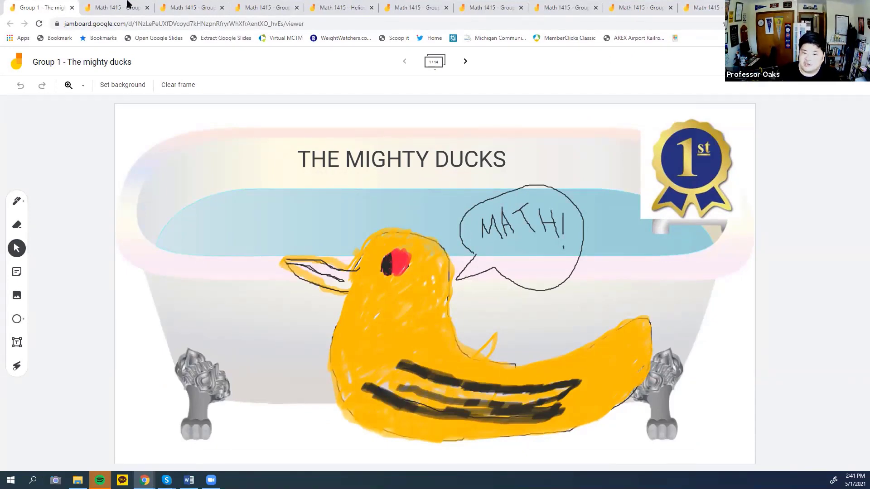
click(115, 8)
click(181, 8)
click(265, 9)
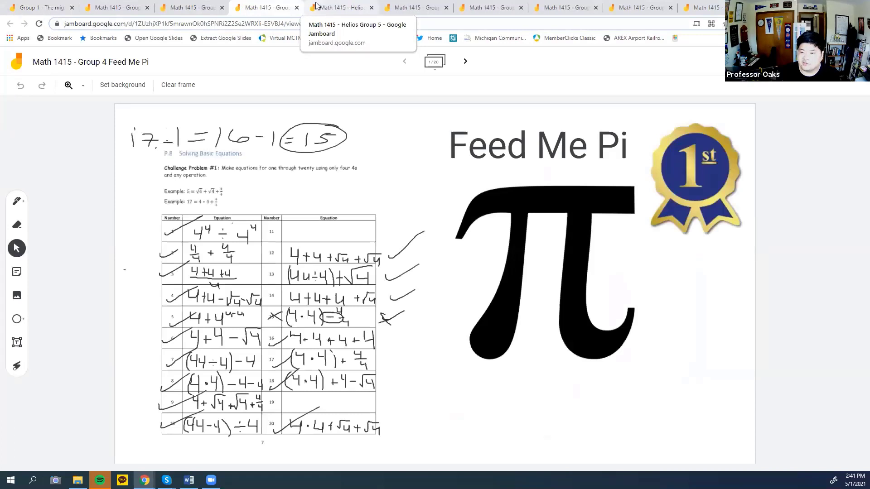
click(317, 7)
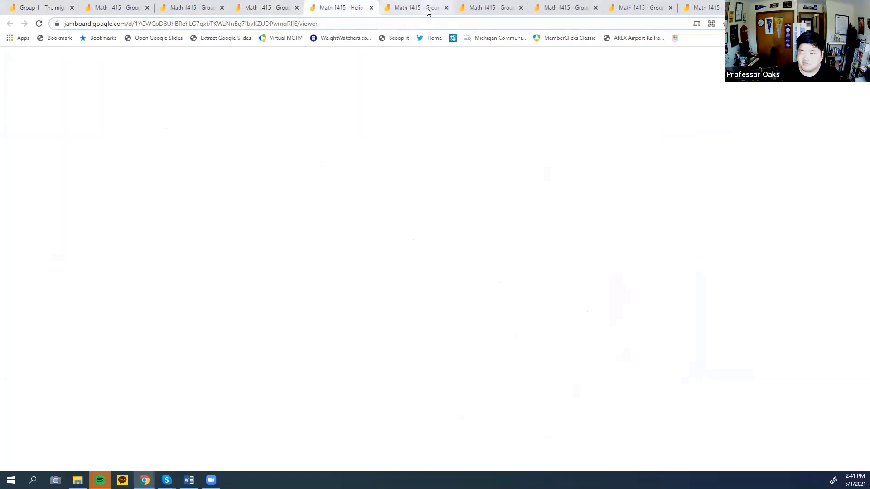
click(428, 9)
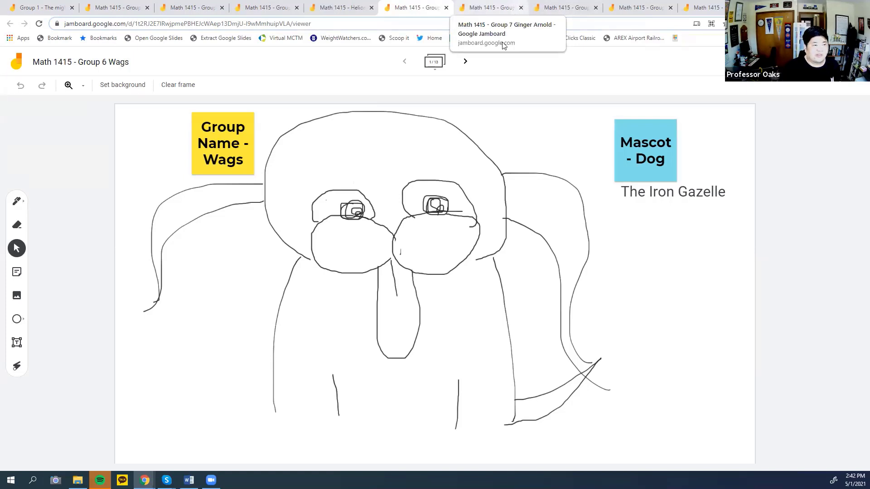
click(501, 6)
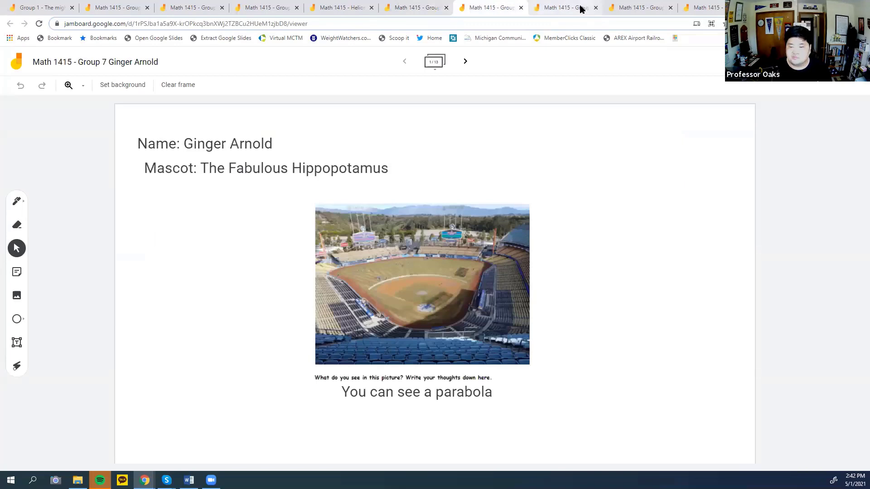
click(580, 8)
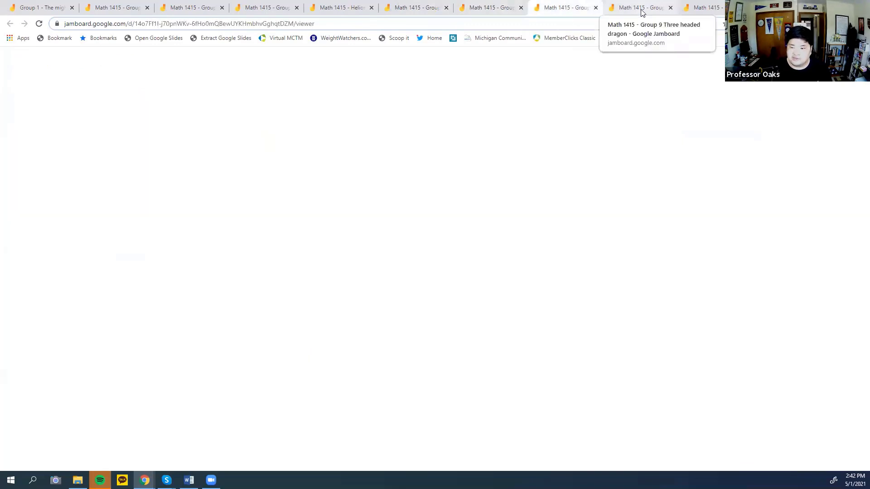
click(641, 9)
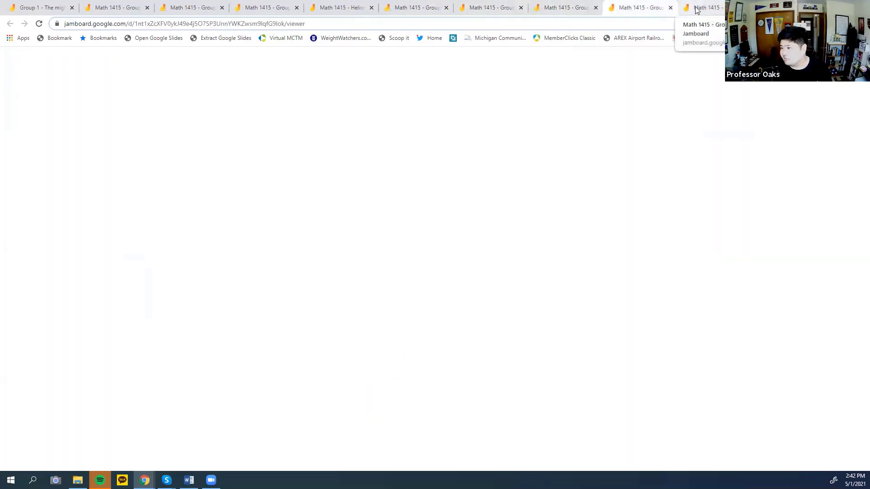
click(696, 10)
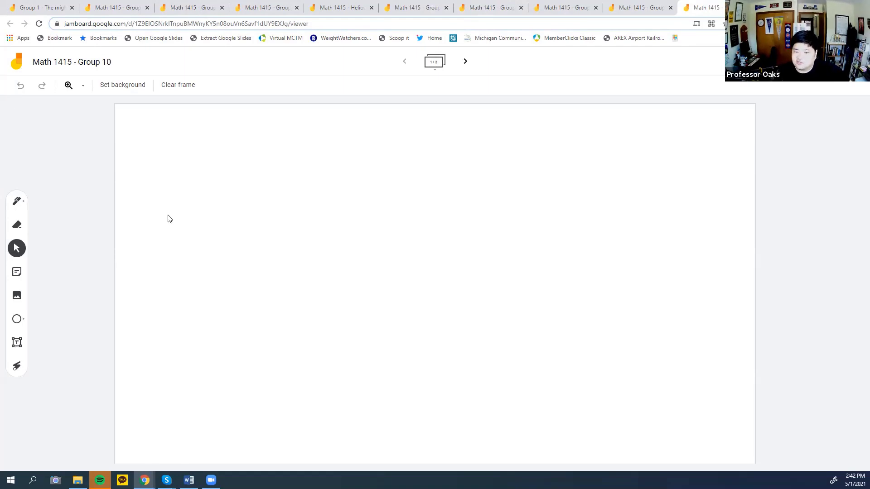
click(10, 4)
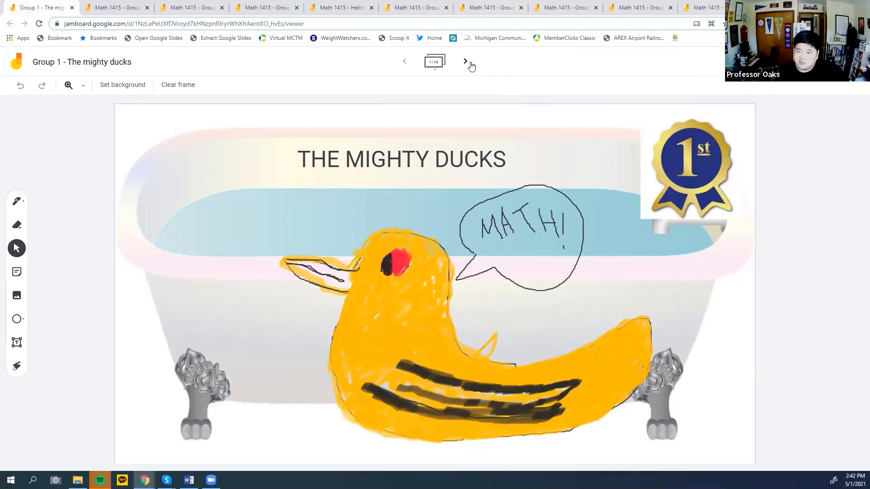
Check the 1st-place ribbon, then move to frame 2's four-fours equations worksheet and inspect an answer.
click(687, 183)
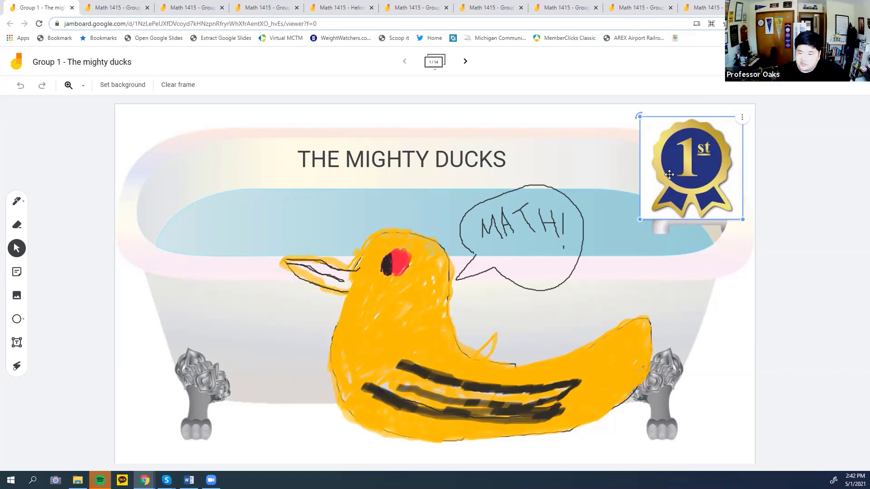
click(499, 229)
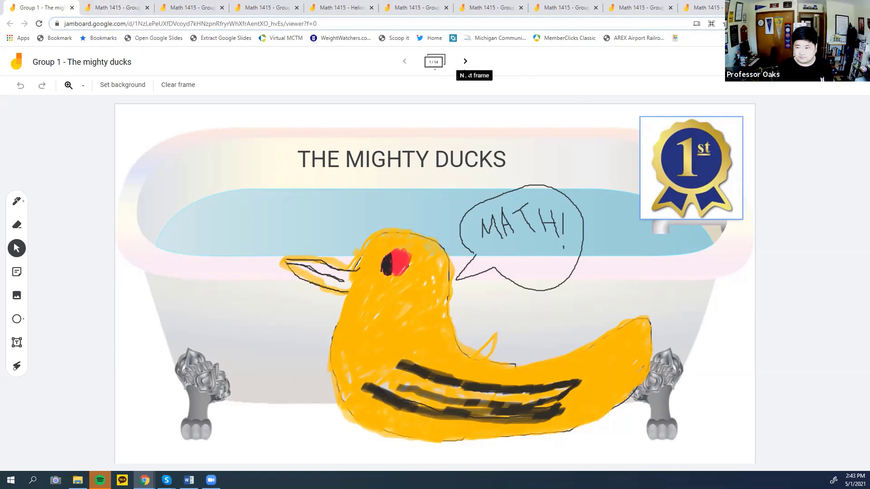
click(466, 63)
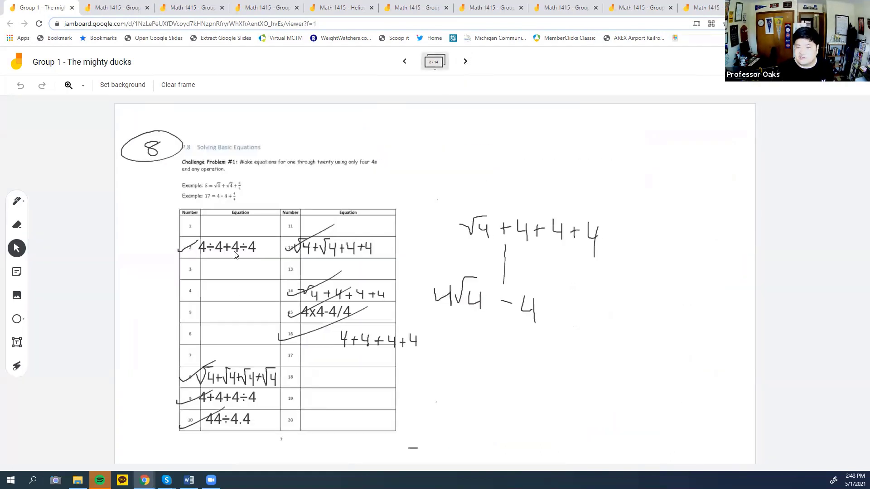
click(233, 248)
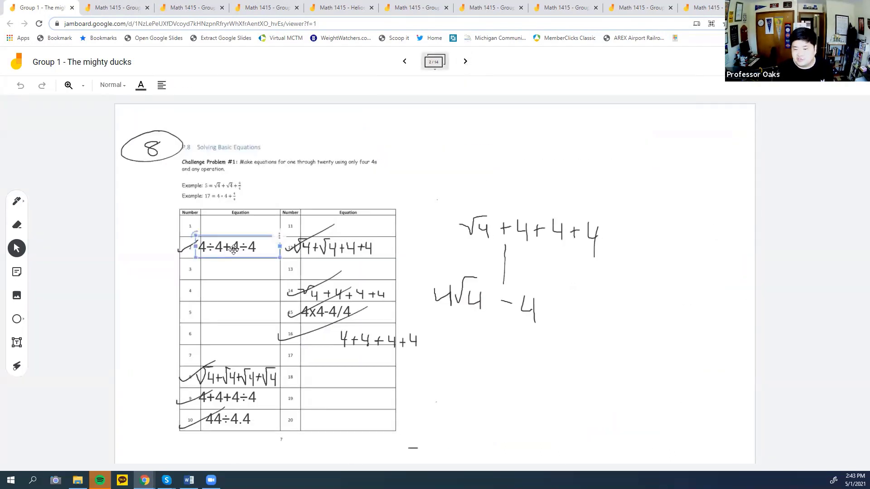
click(470, 169)
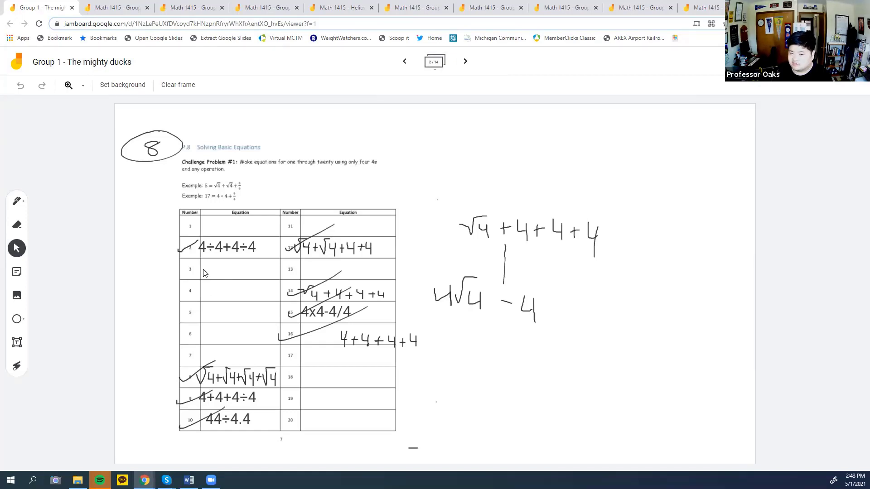
Advance to frames 3 and 4, checking the ALL DONE! stamp on the Section P.8 Homework frame.
click(465, 61)
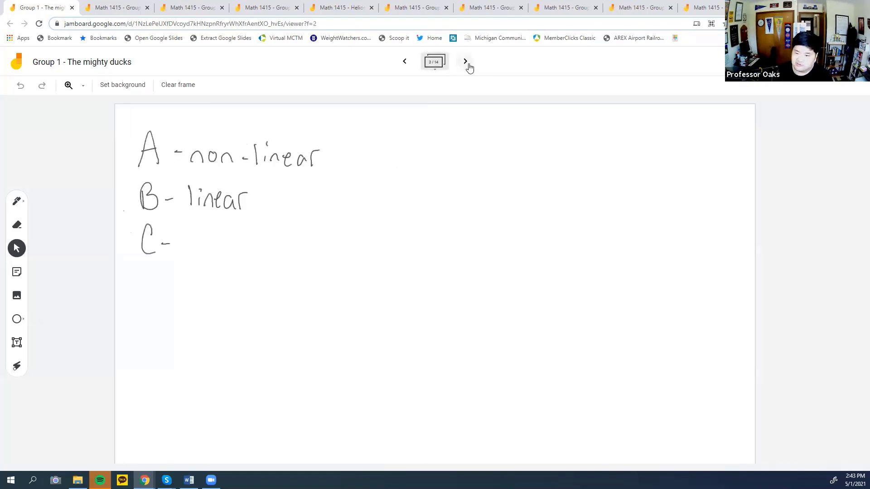
click(468, 64)
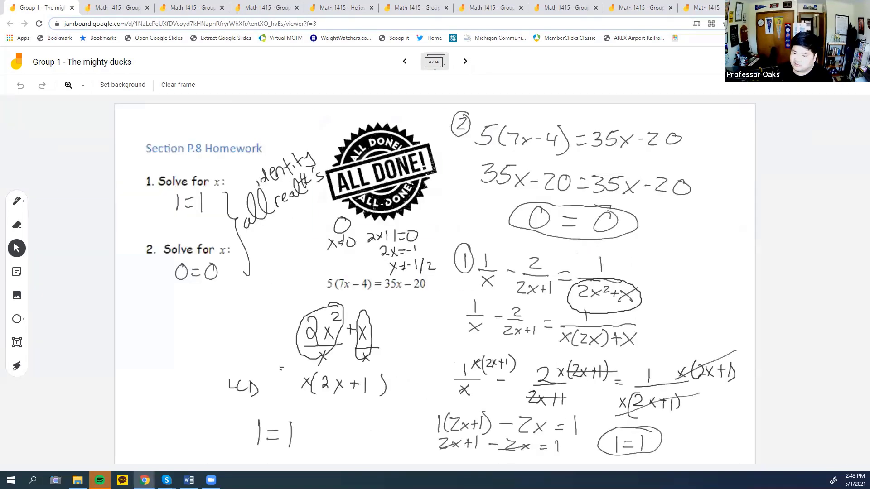
click(381, 204)
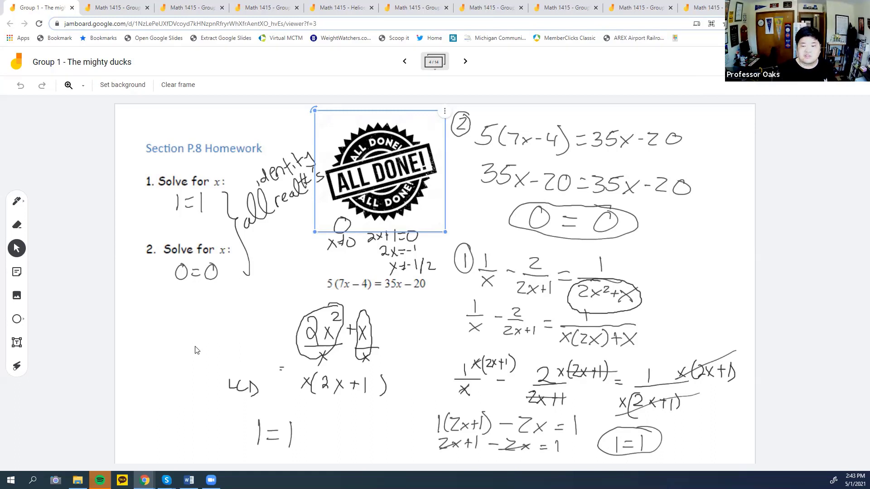
click(180, 337)
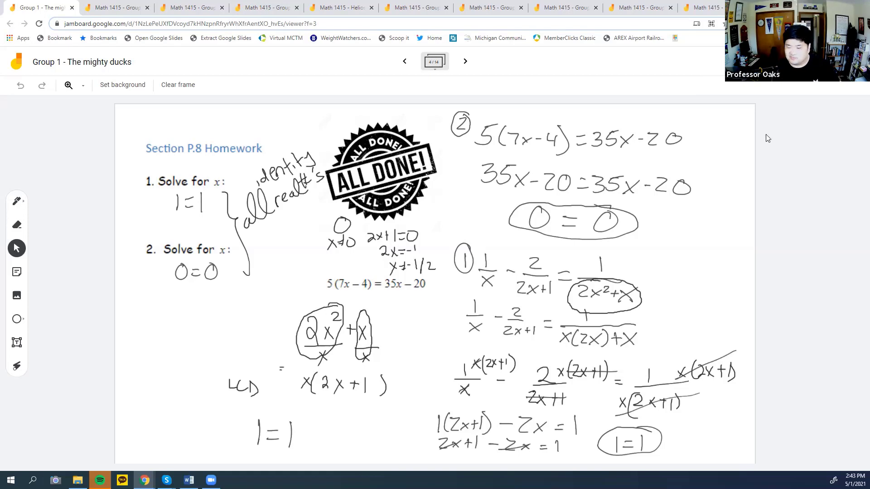
Page through frames 5 to 14 and past the last, adding a blank 15th frame.
click(465, 62)
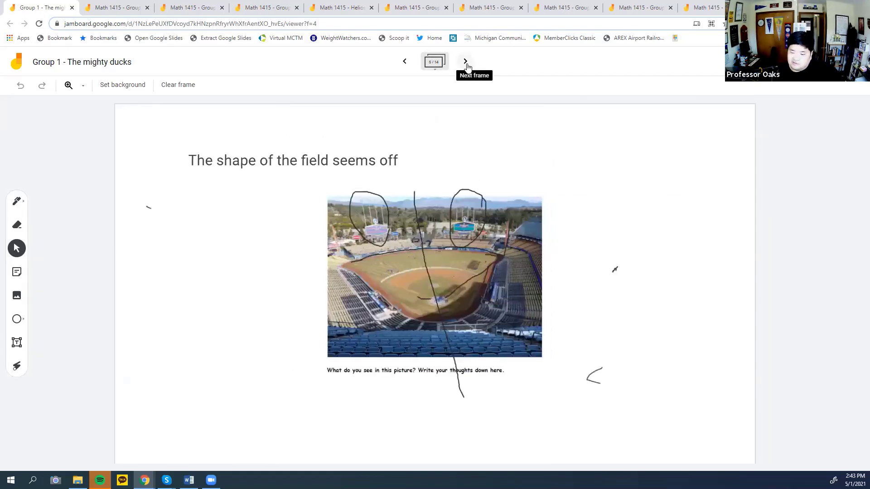
click(466, 65)
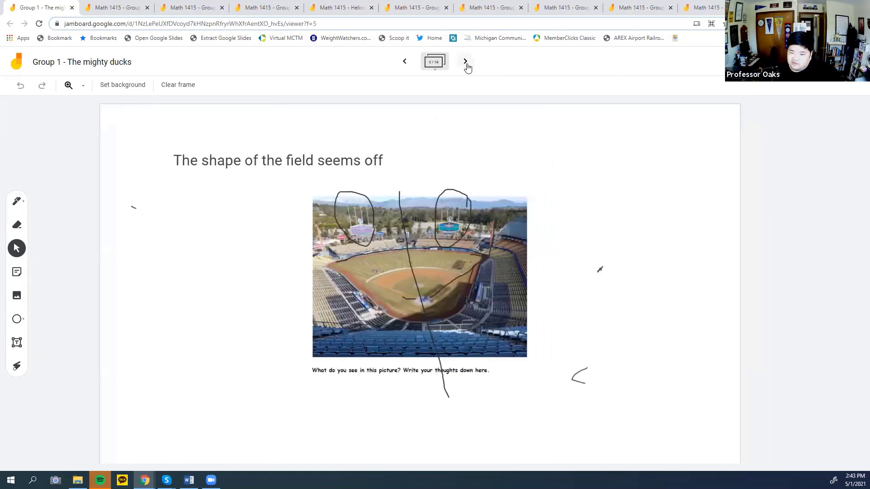
click(466, 63)
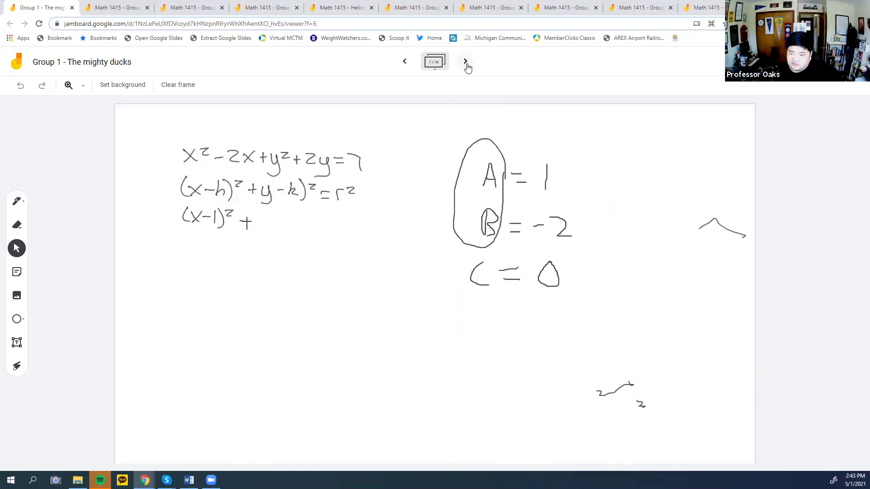
click(466, 62)
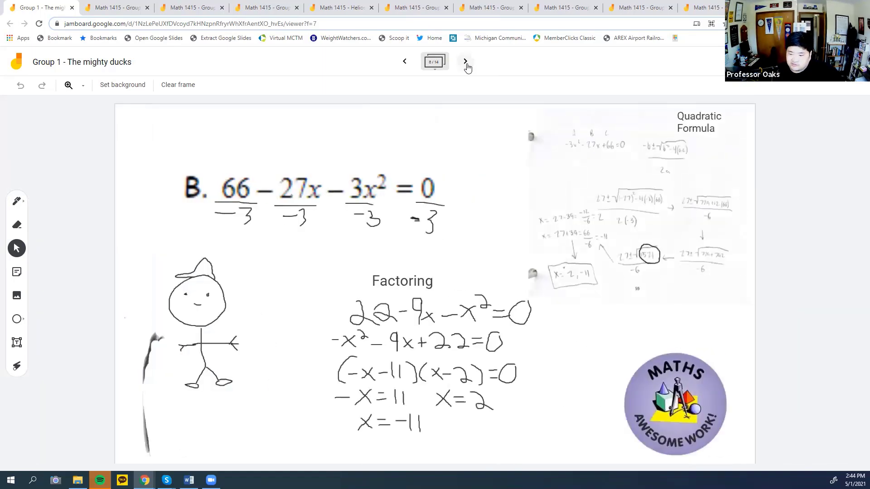
click(466, 64)
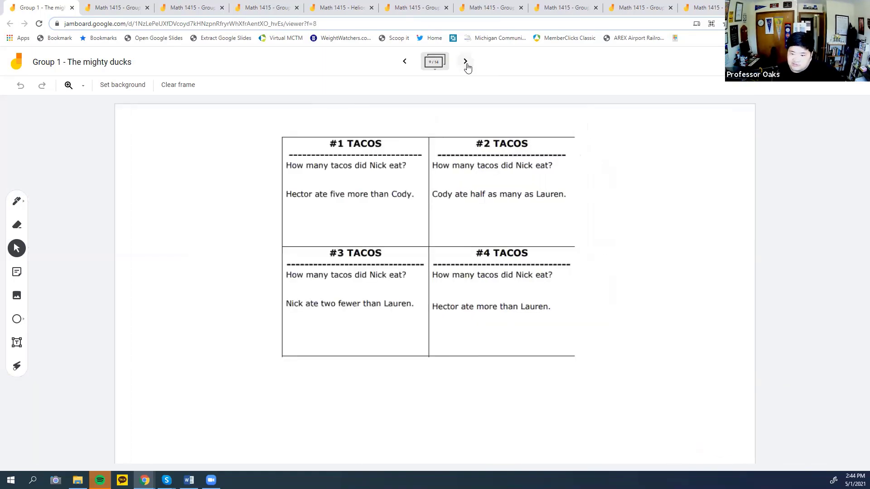
click(467, 64)
click(465, 62)
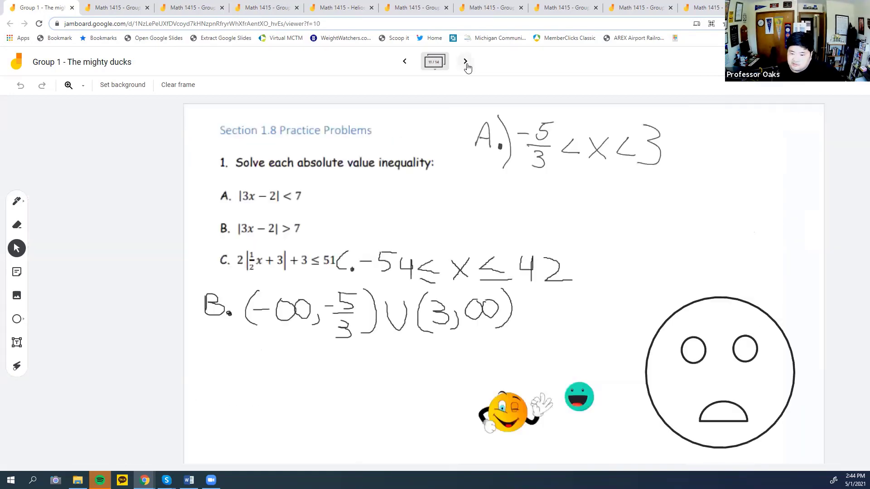
click(466, 63)
click(466, 64)
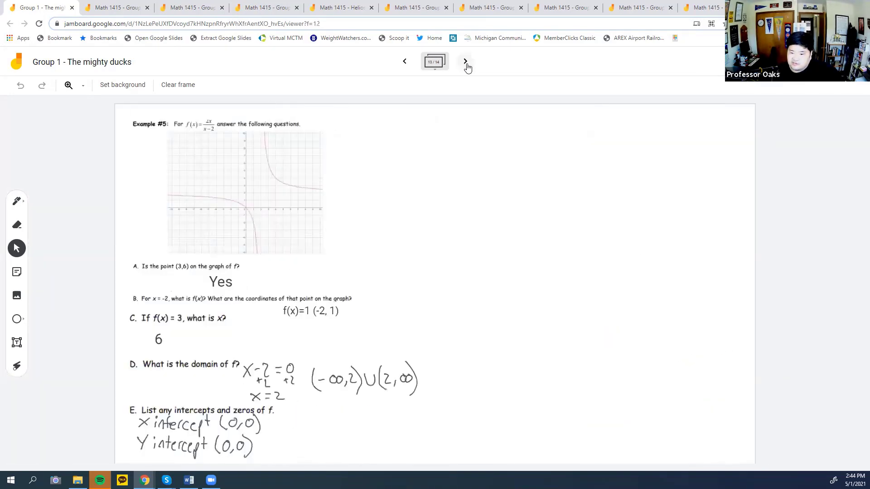
click(466, 63)
click(465, 62)
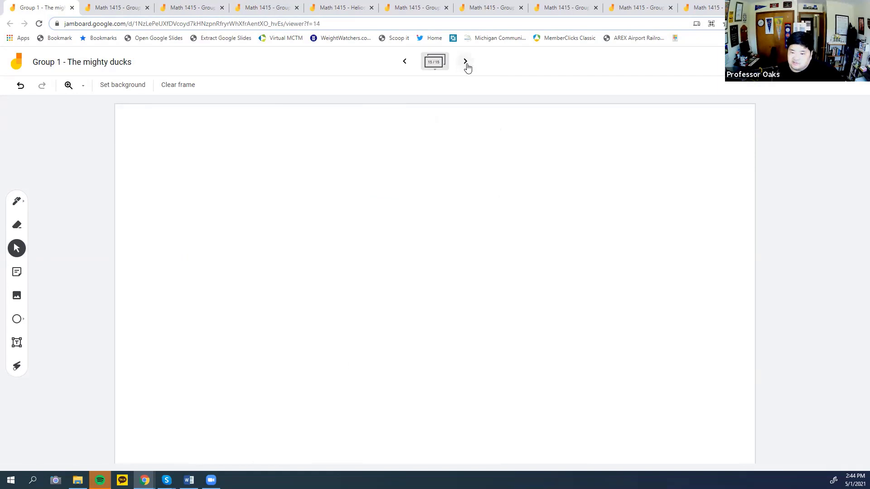
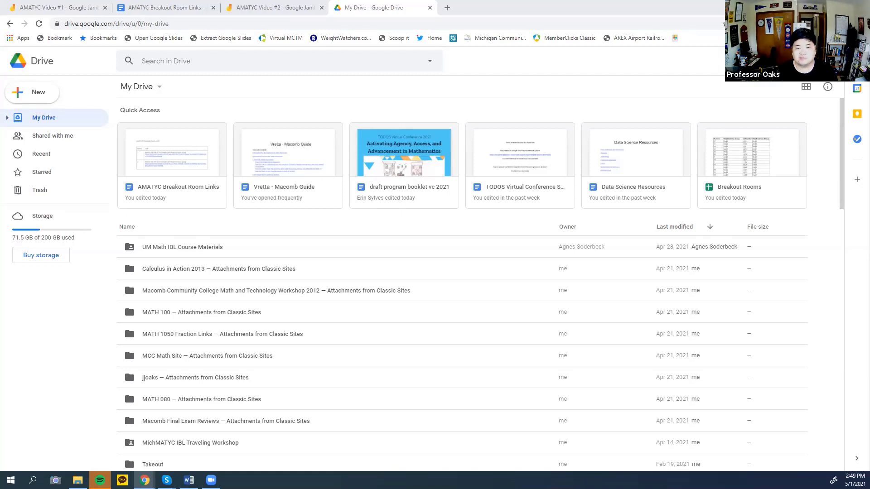
Create a new folder named 'AMATYC Video' in My Drive.
click(37, 94)
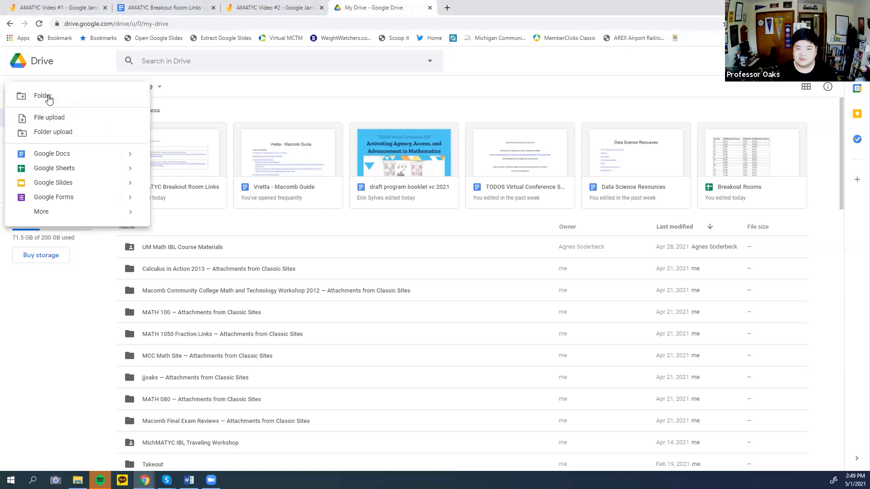
click(48, 98)
text(A)
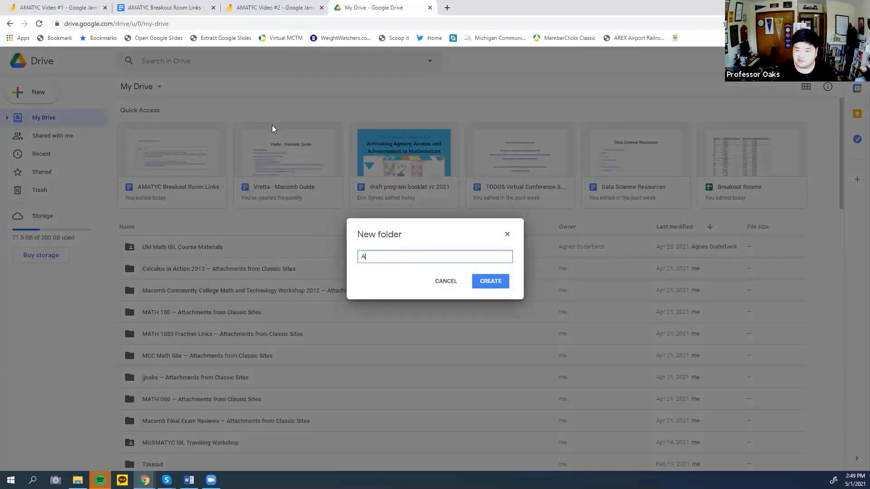
text(MATYC Vid)
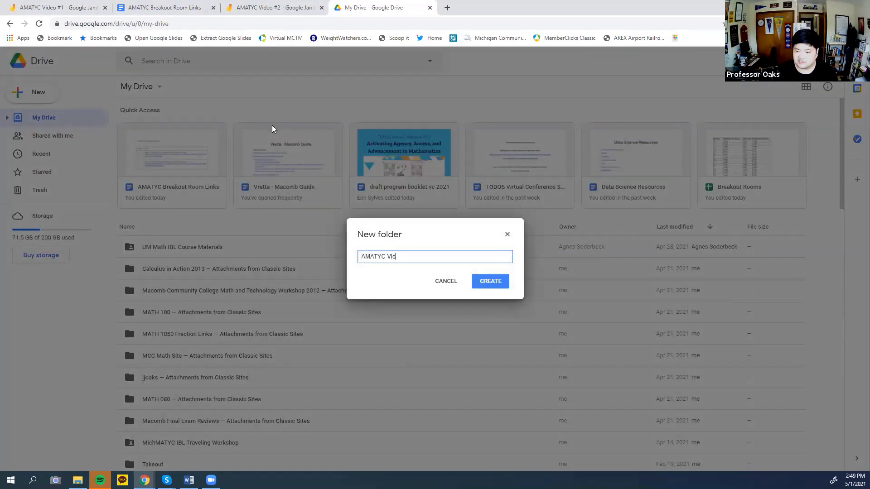
text(eo)
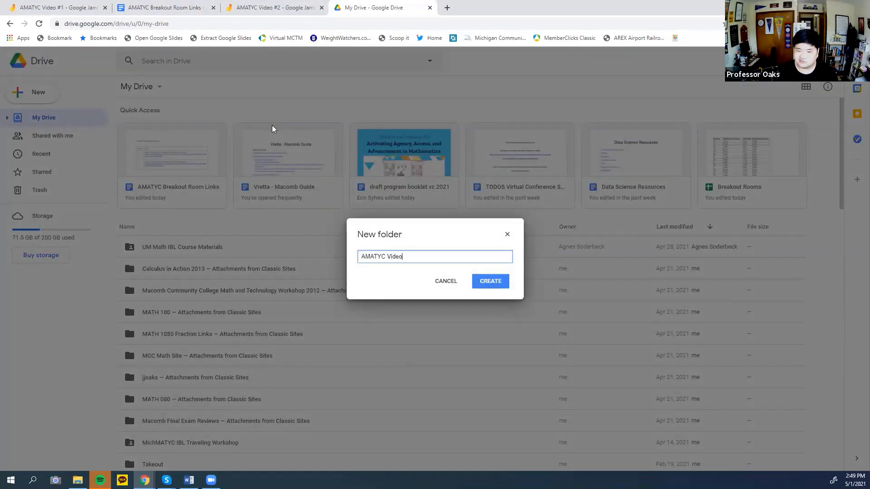
click(489, 287)
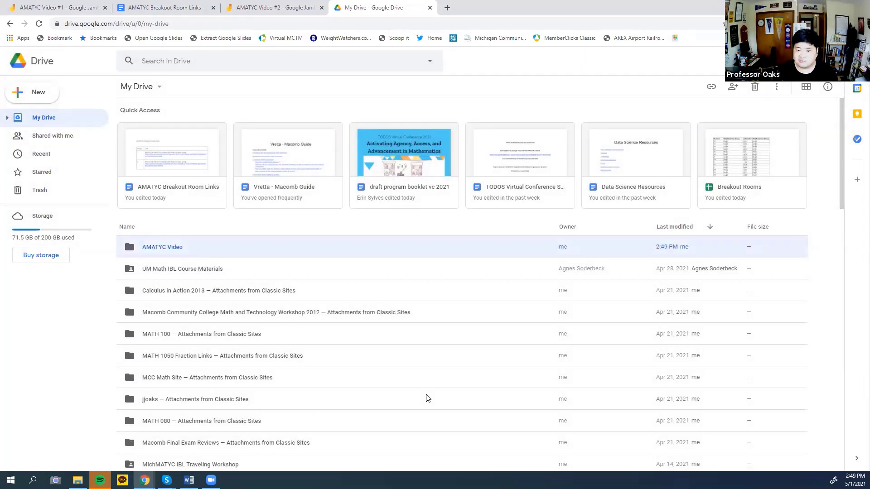
From Recent, move the AMATYC Video #1 jam into the AMATYC Video folder, then select AMATYC Video #2.
scroll(427, 398, down, 6)
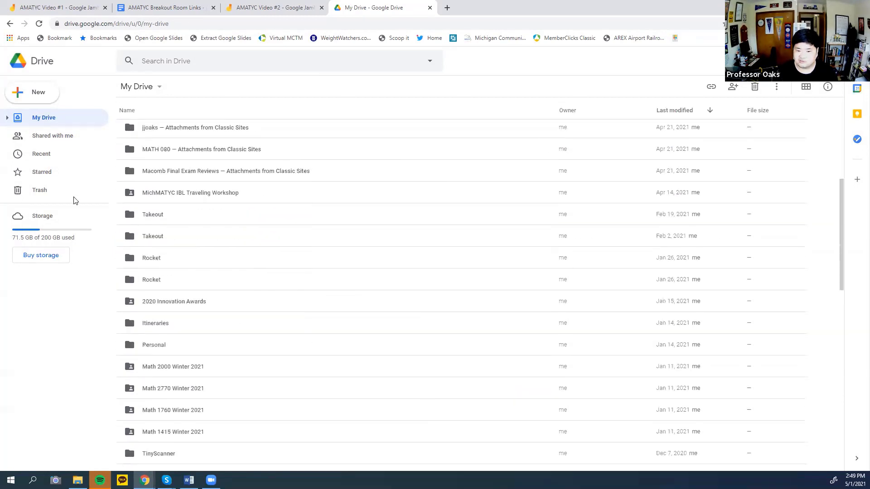
click(29, 161)
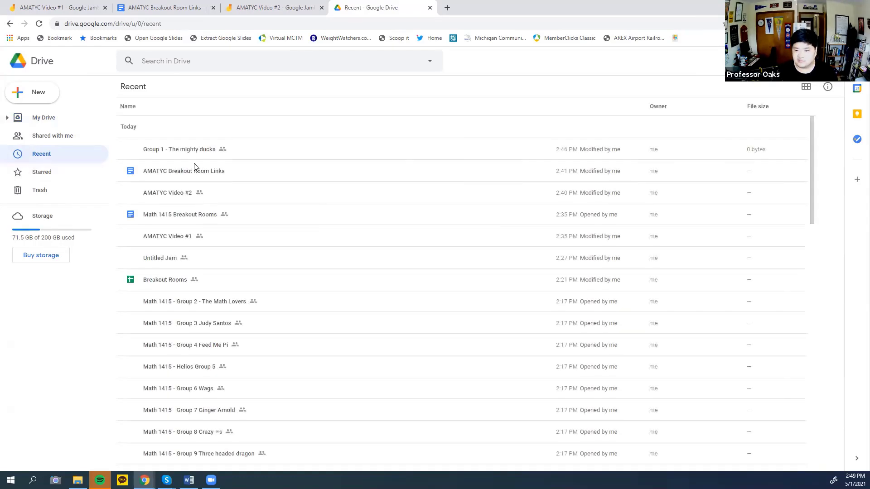
right_click(179, 240)
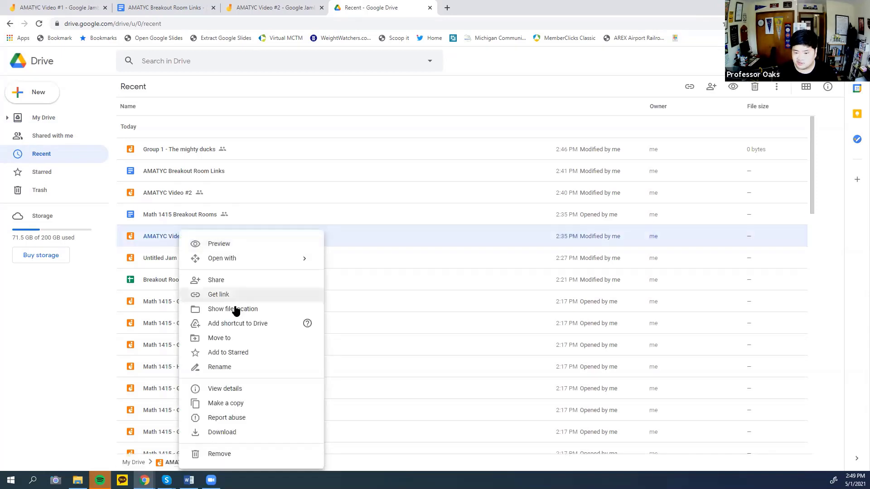
click(219, 338)
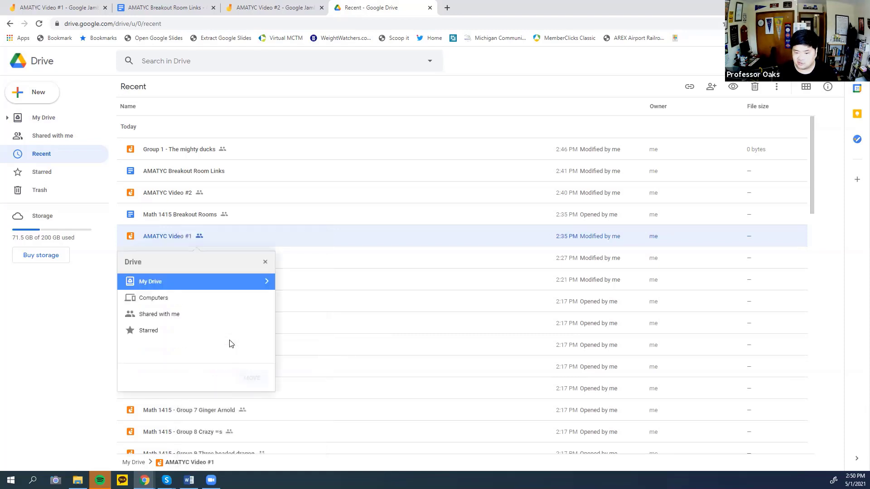
click(219, 282)
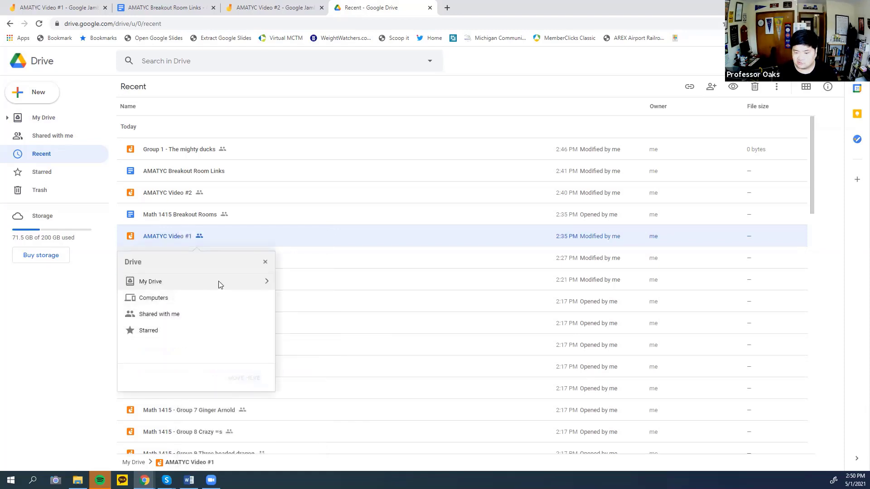
click(267, 282)
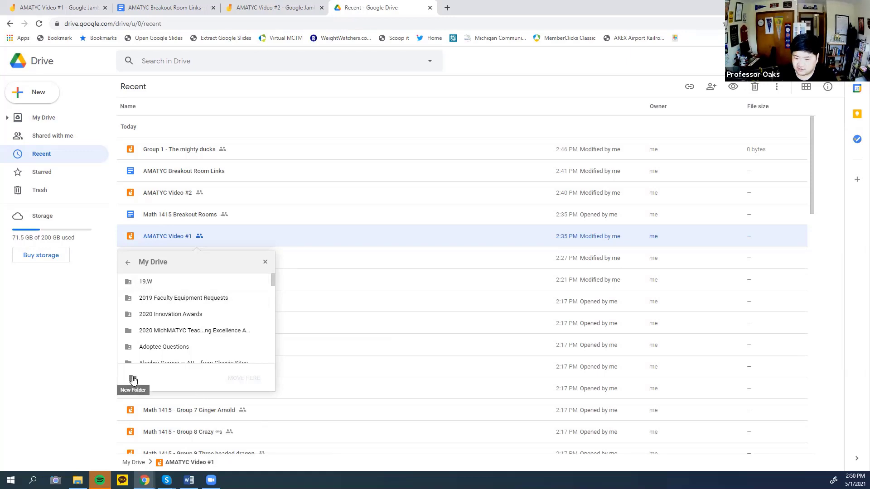
scroll(185, 338, down, 3)
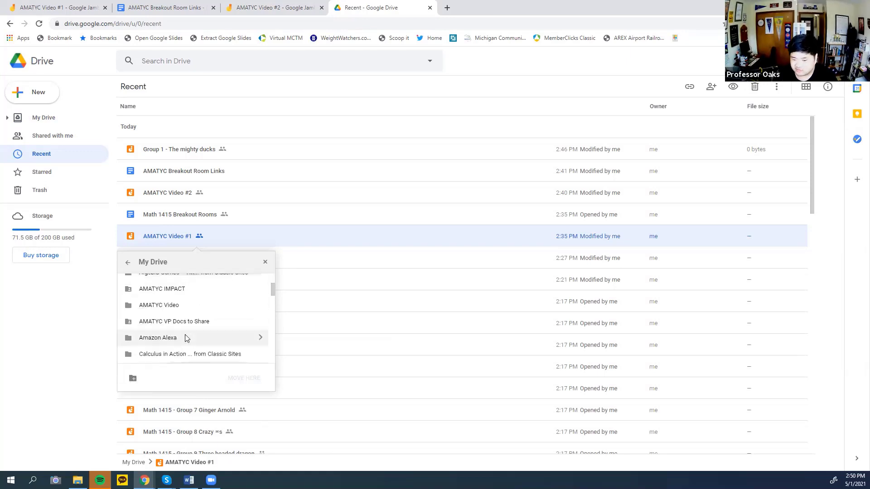
click(178, 308)
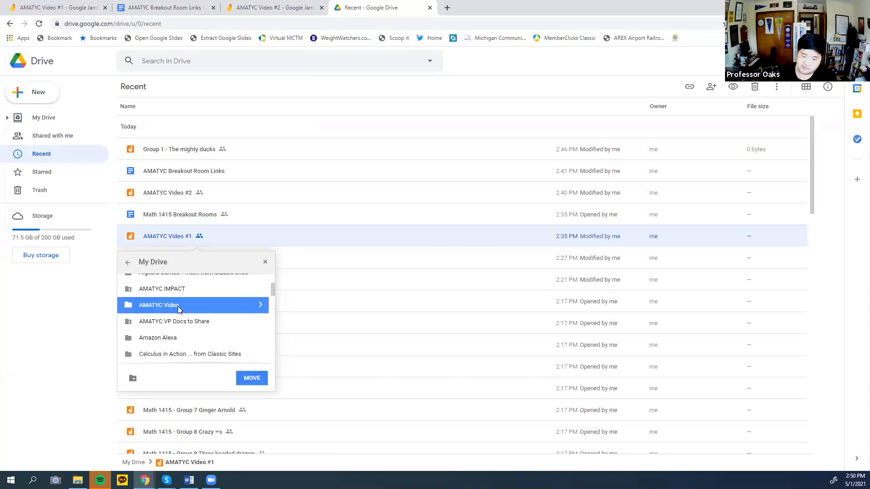
click(252, 378)
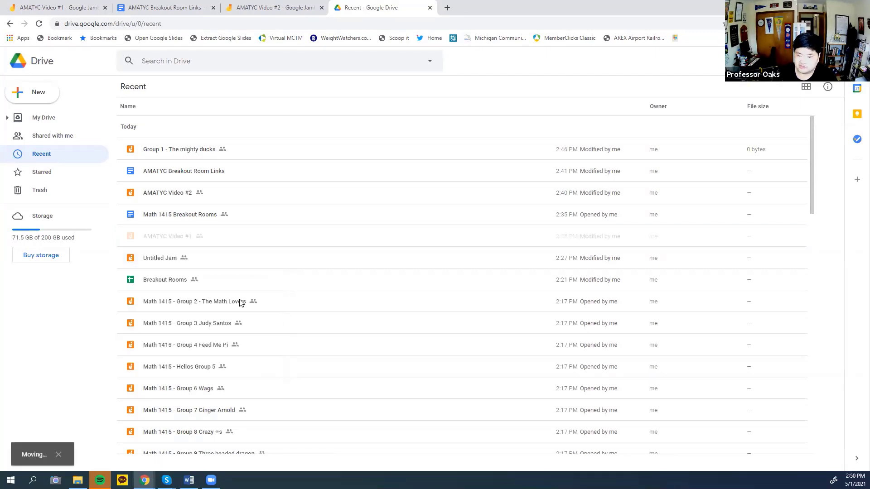
click(186, 154)
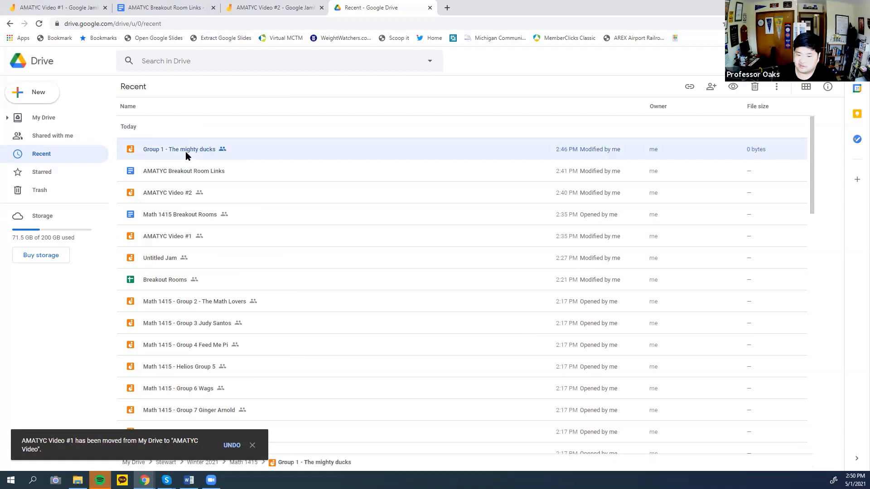
click(186, 194)
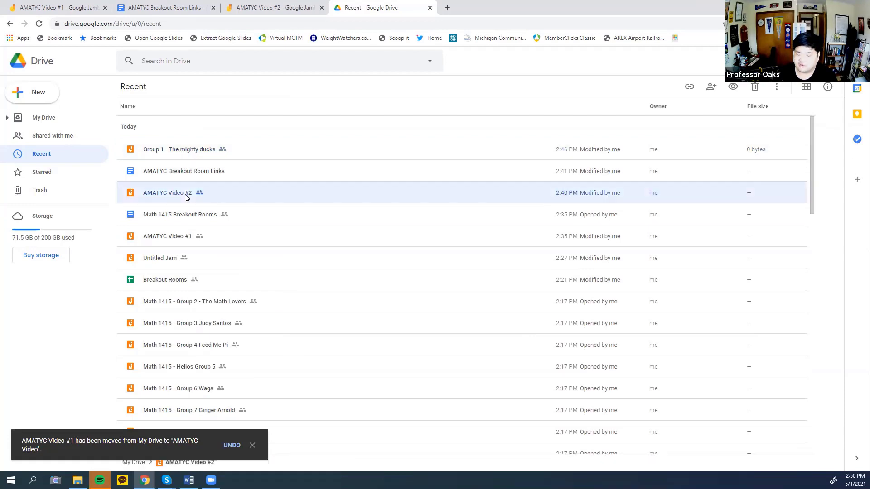
Move the AMATYC Video #2 jam into the AMATYC Video folder.
right_click(185, 196)
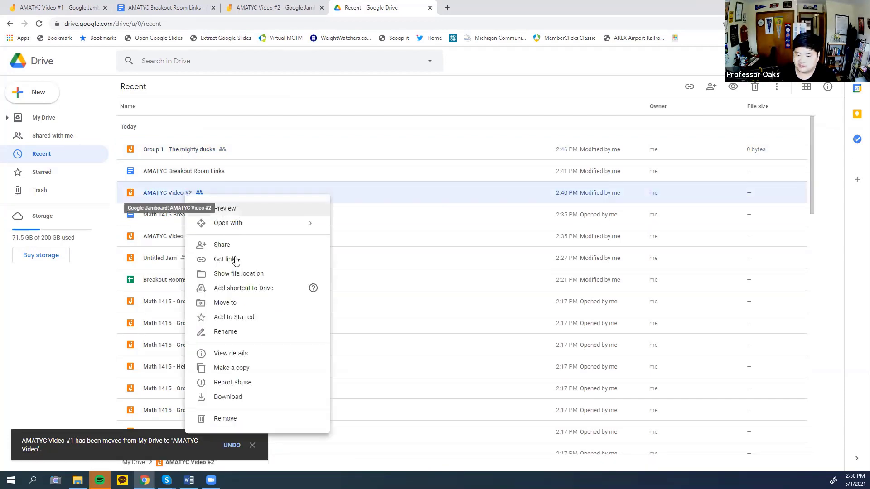
click(229, 304)
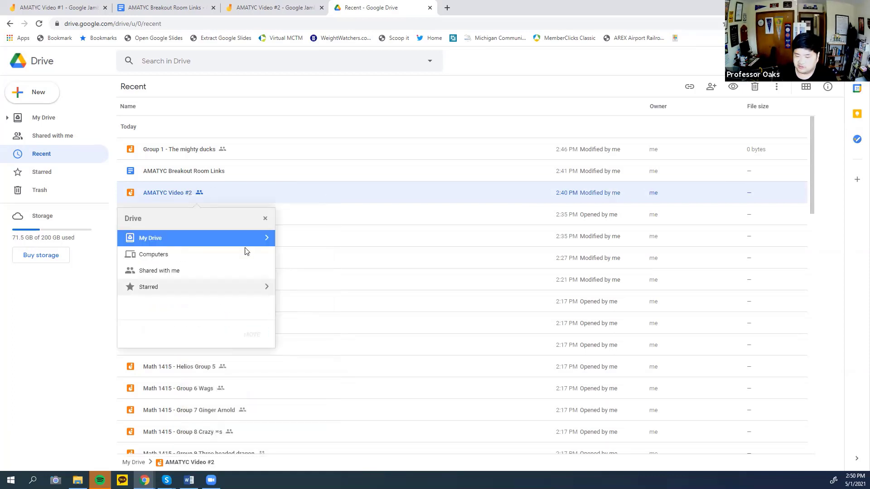
click(241, 241)
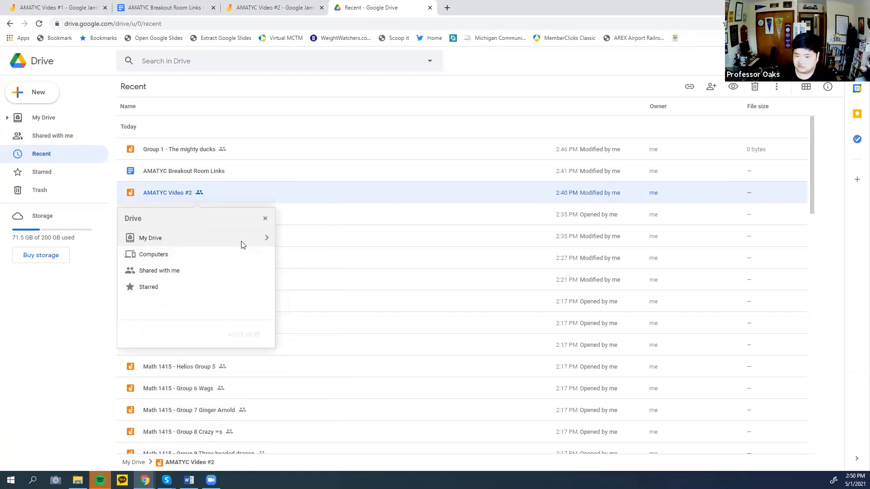
click(267, 239)
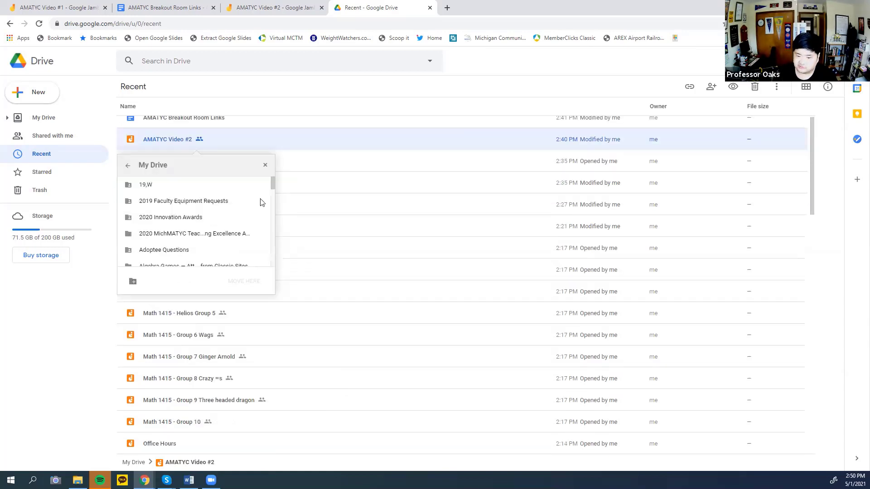
scroll(347, 243, down, 2)
scroll(344, 239, up, 3)
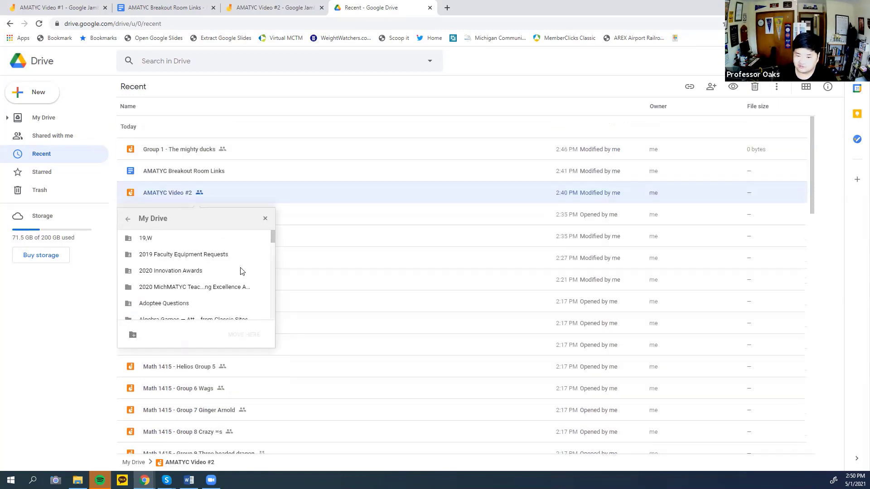
scroll(240, 271, down, 2)
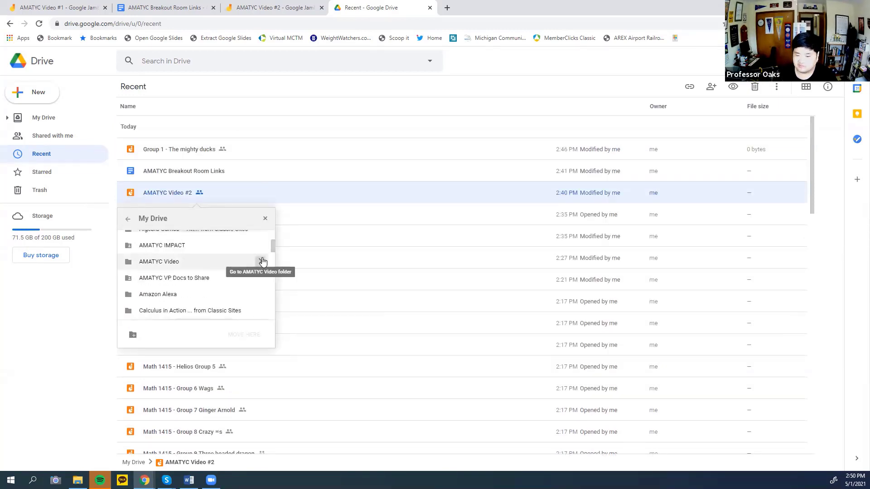
click(263, 262)
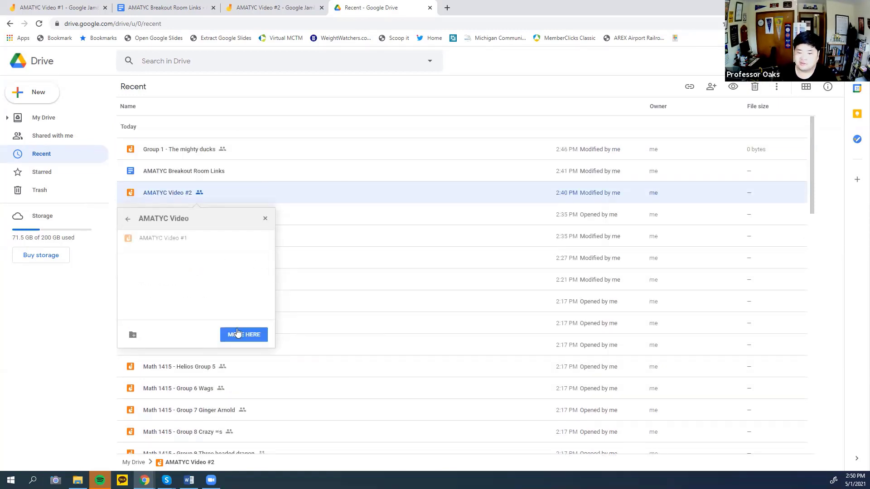
click(246, 338)
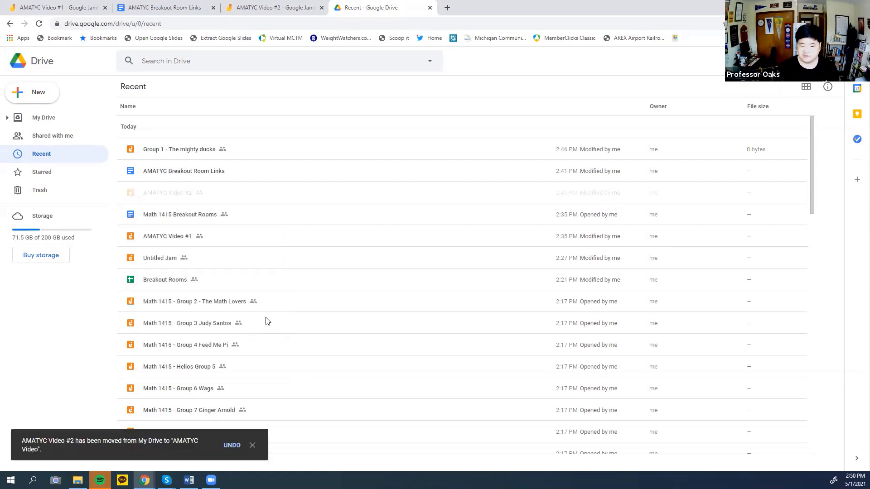
Open the AMATYC Video folder to see both jams inside.
scroll(267, 320, down, 3)
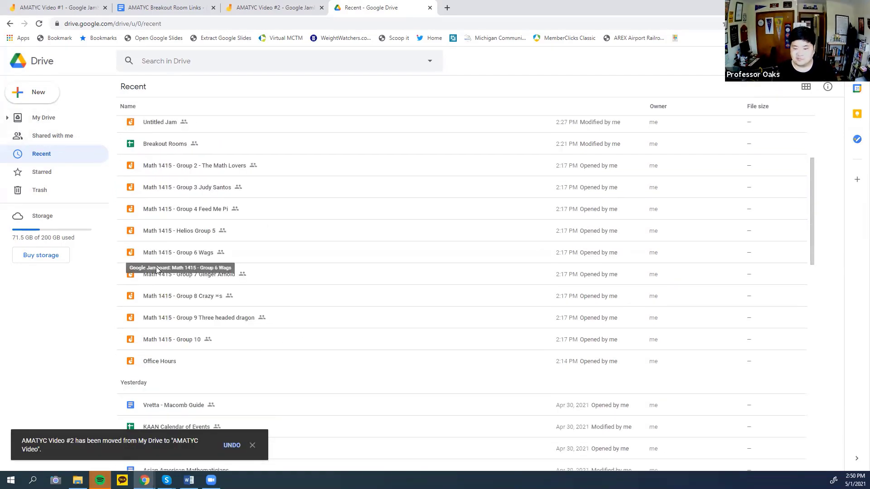
scroll(158, 270, up, 3)
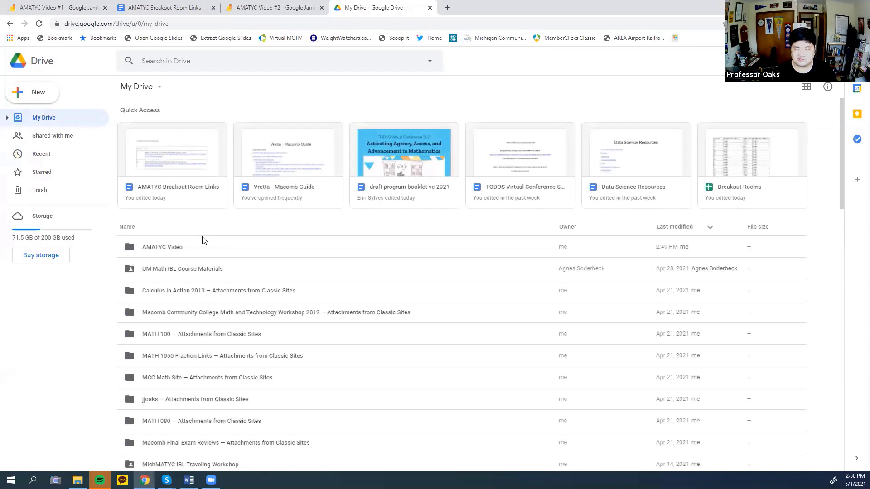
double_click(175, 254)
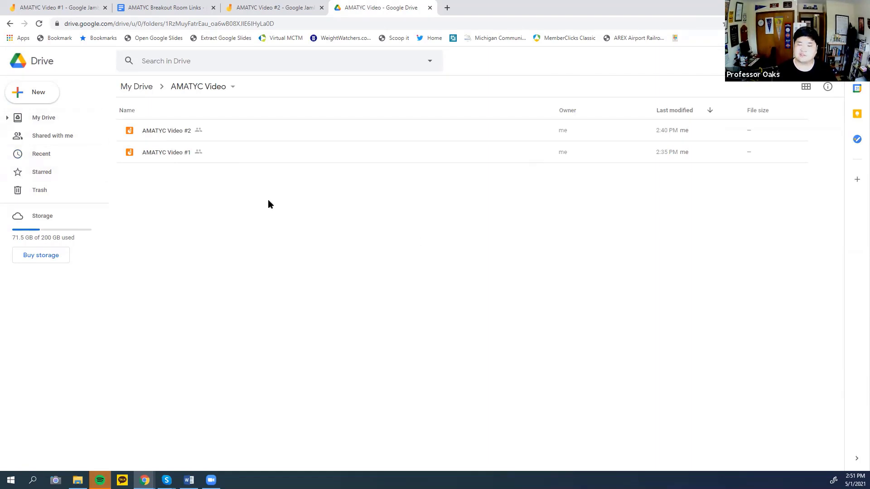
Move the AMATYC Breakout Room Links document into the AMATYC Video folder and return to its Drive listing.
click(154, 4)
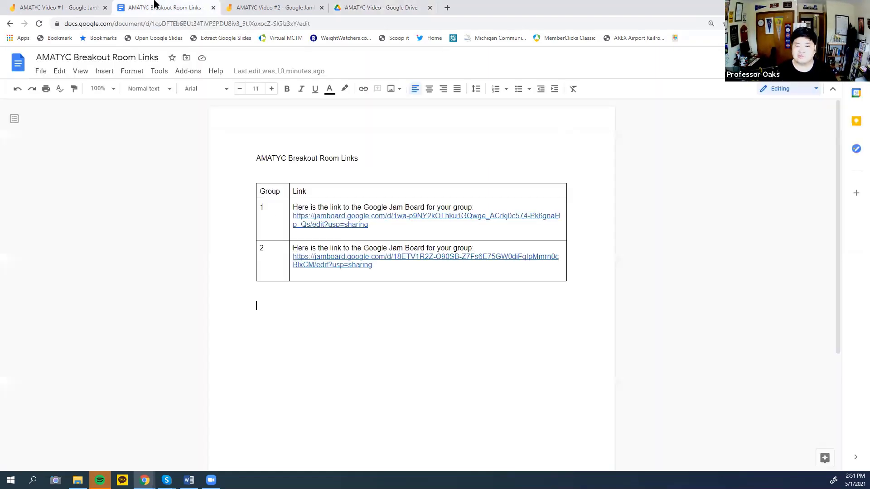
click(35, 74)
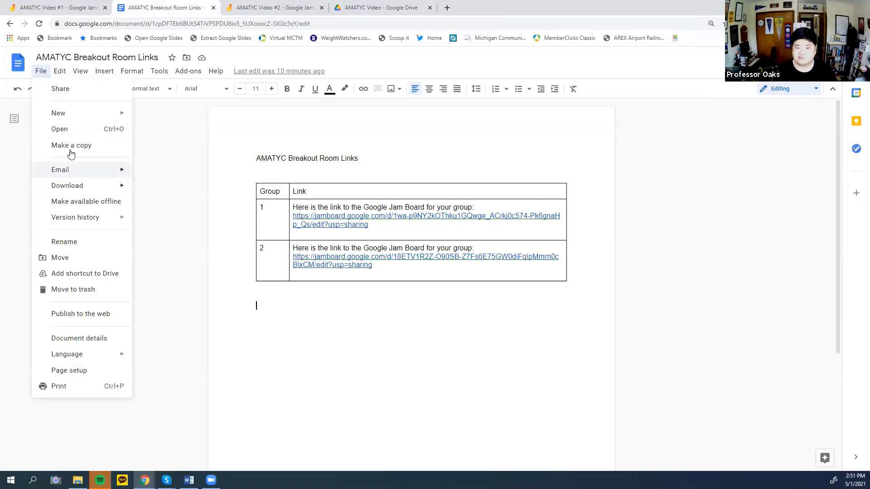
click(186, 58)
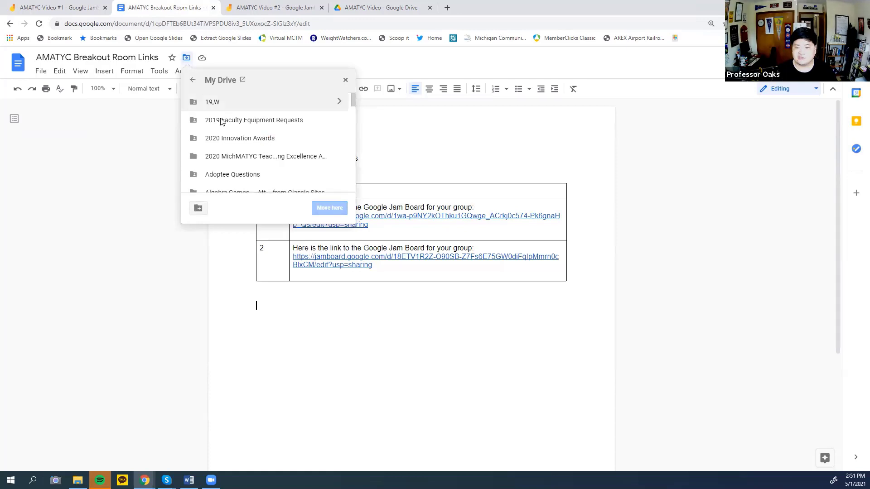
scroll(229, 156, down, 1)
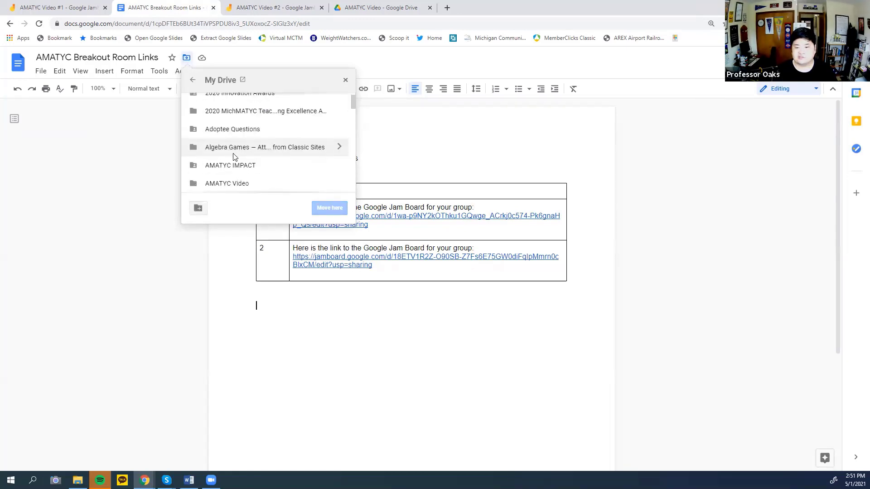
click(242, 185)
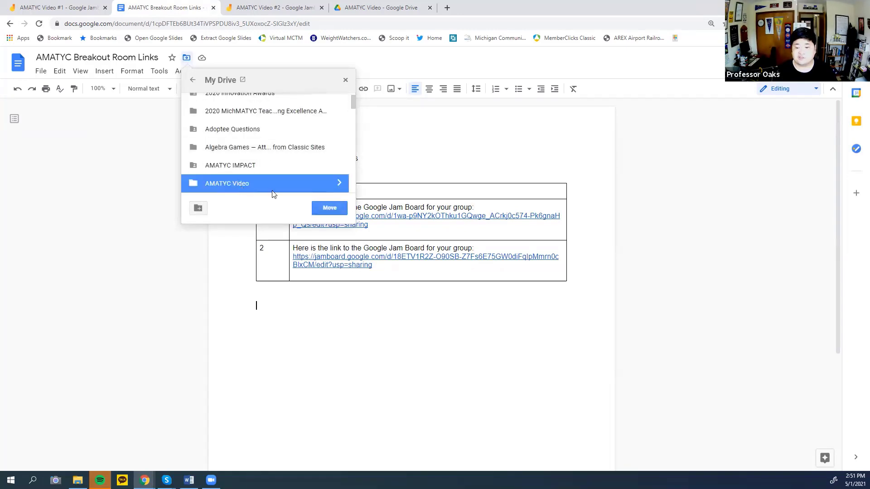
click(329, 208)
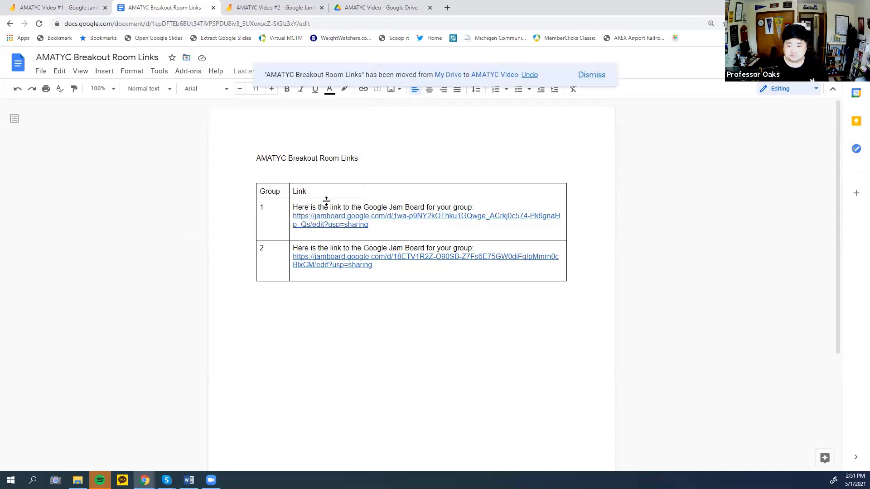
click(374, 7)
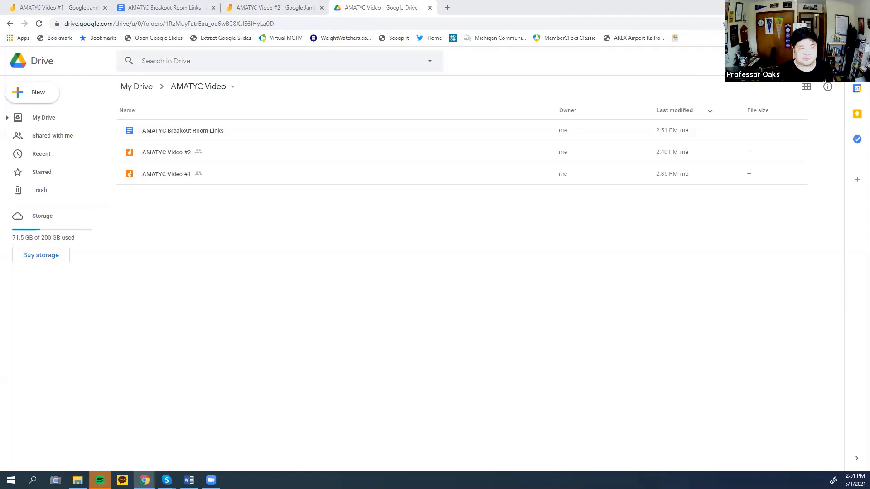
Merge the Breakout Rooms spreadsheet window into this browser window's tabs.
drag(467, 1, 452, 8)
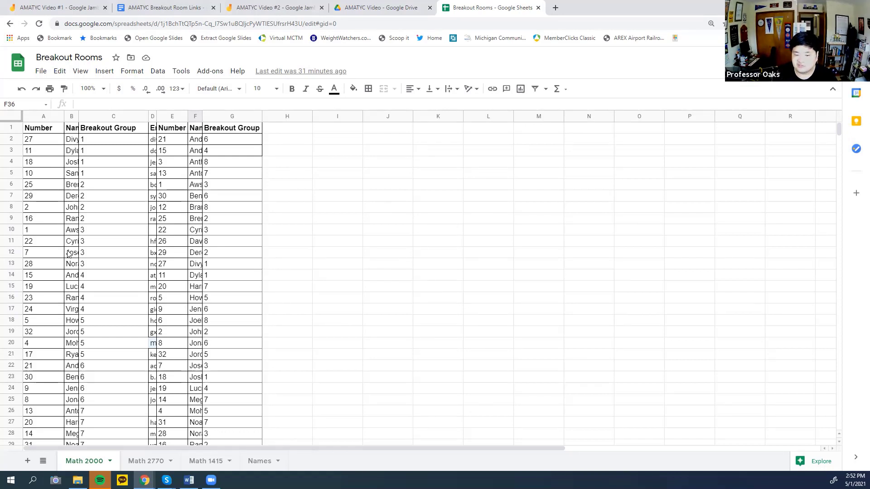
click(113, 139)
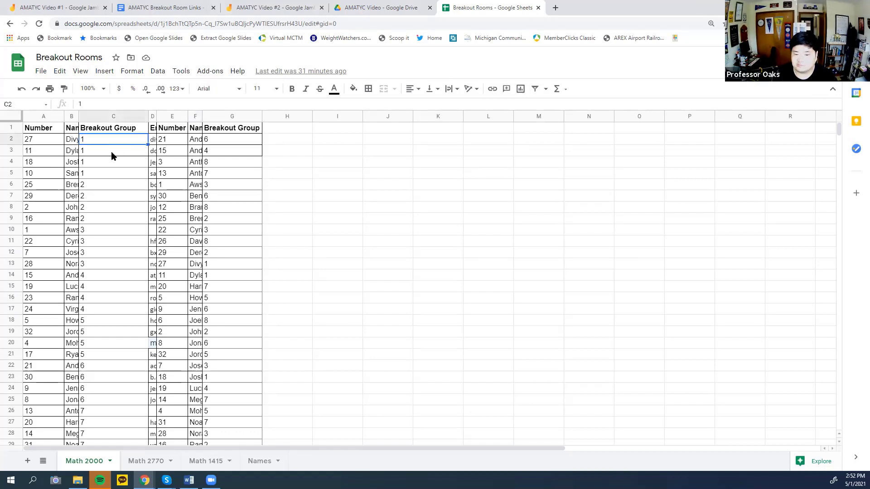
click(112, 152)
click(110, 164)
click(108, 185)
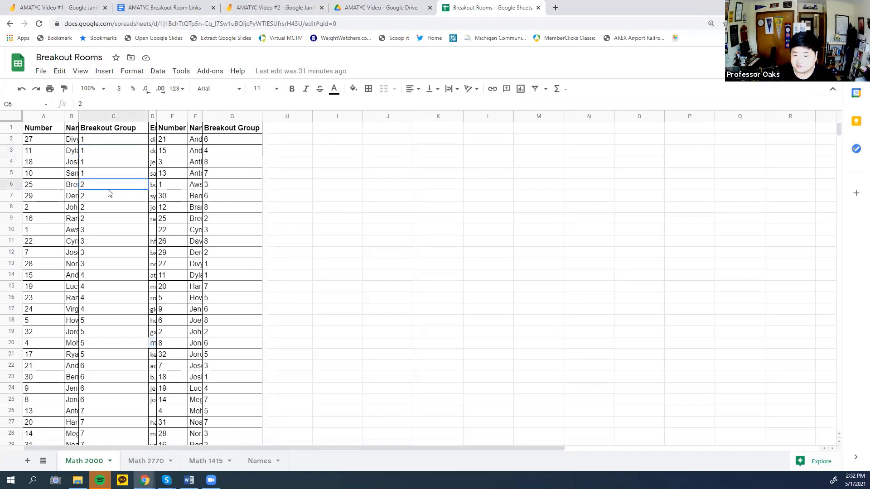
click(107, 241)
click(97, 296)
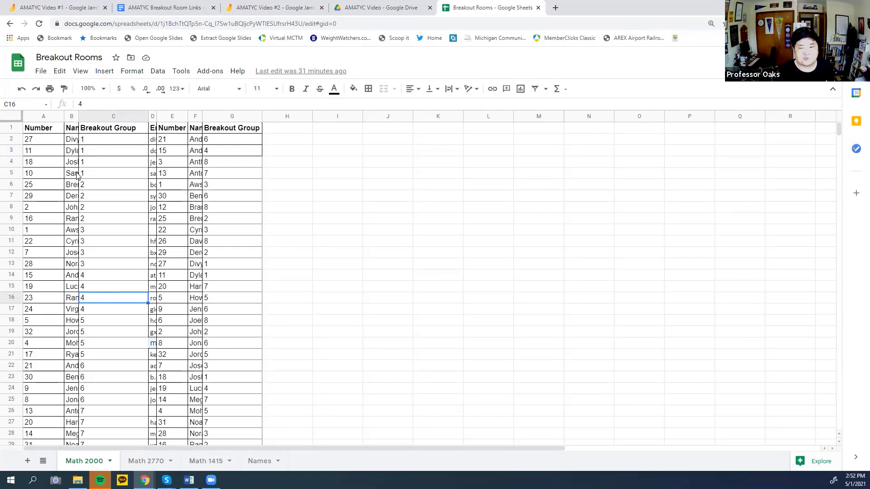
click(192, 142)
click(194, 153)
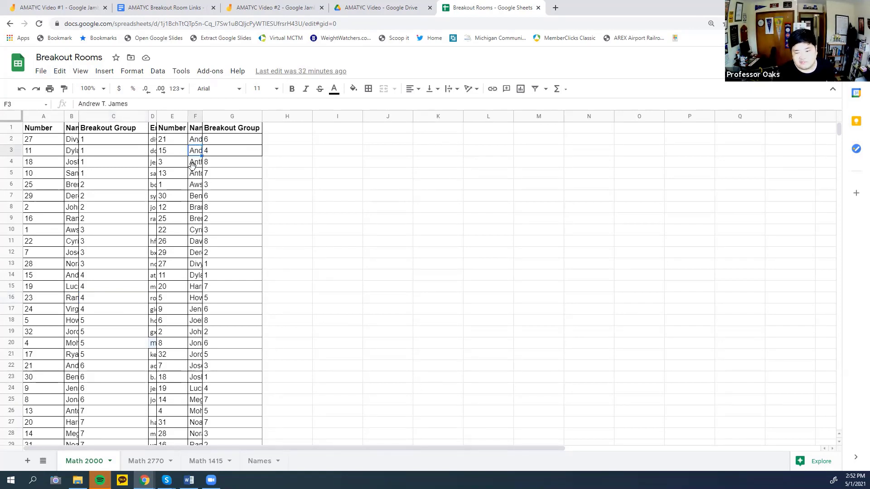
click(193, 163)
click(196, 210)
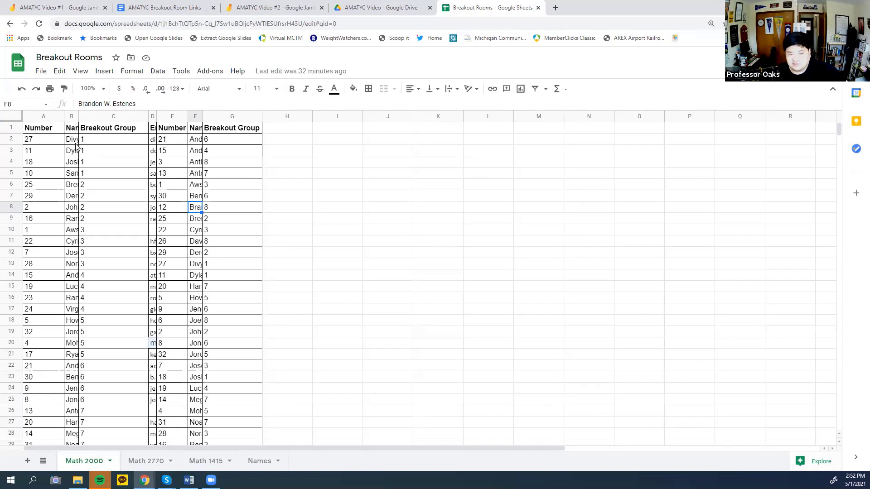
click(98, 140)
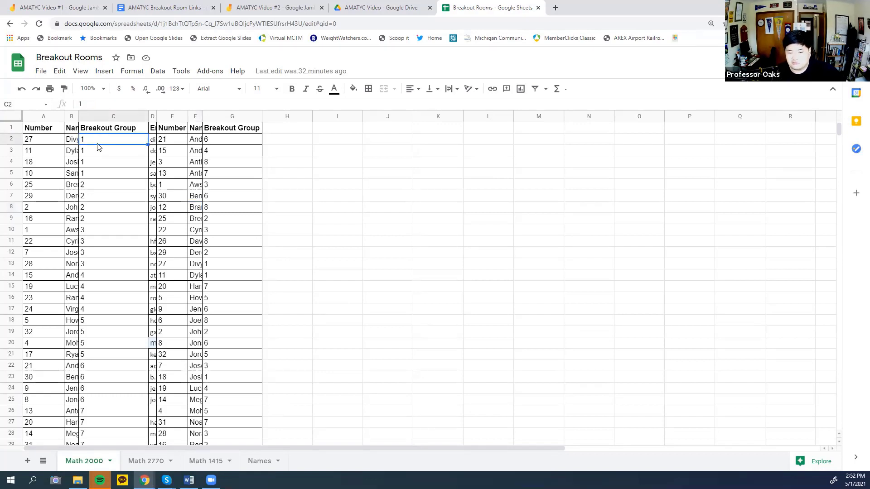
click(138, 172)
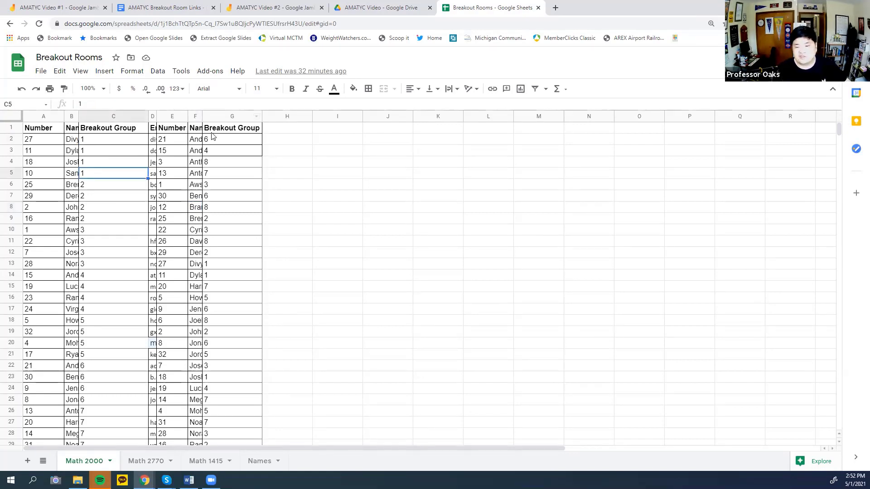
click(196, 183)
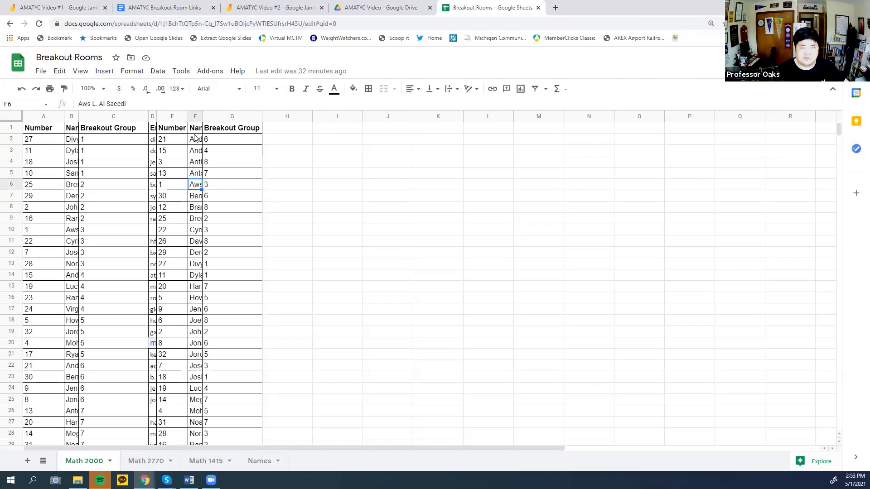
click(293, 138)
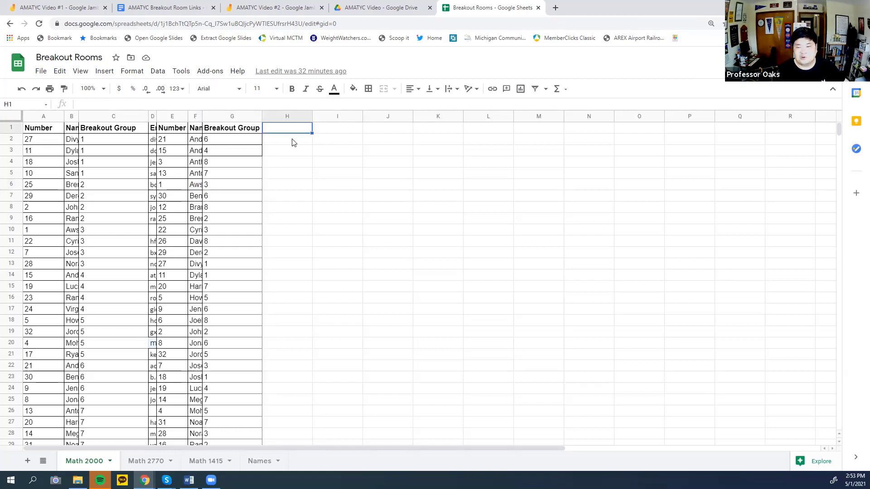
click(296, 164)
click(295, 185)
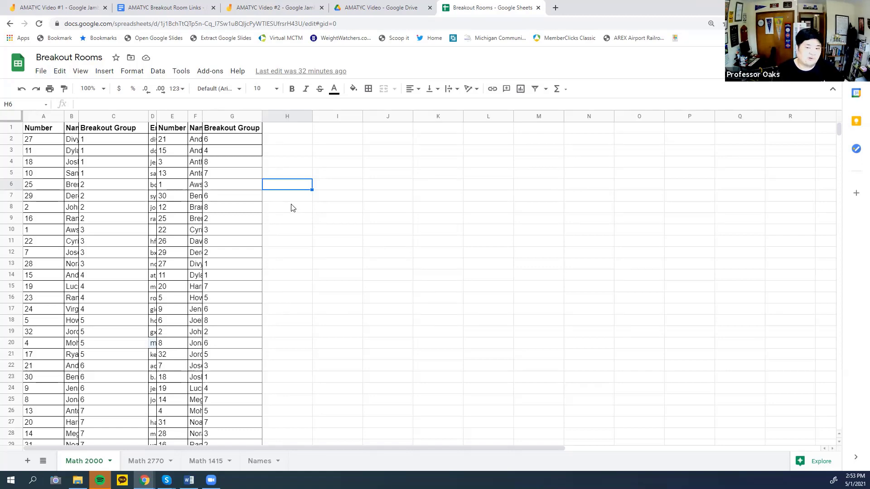
scroll(264, 264, down, 2)
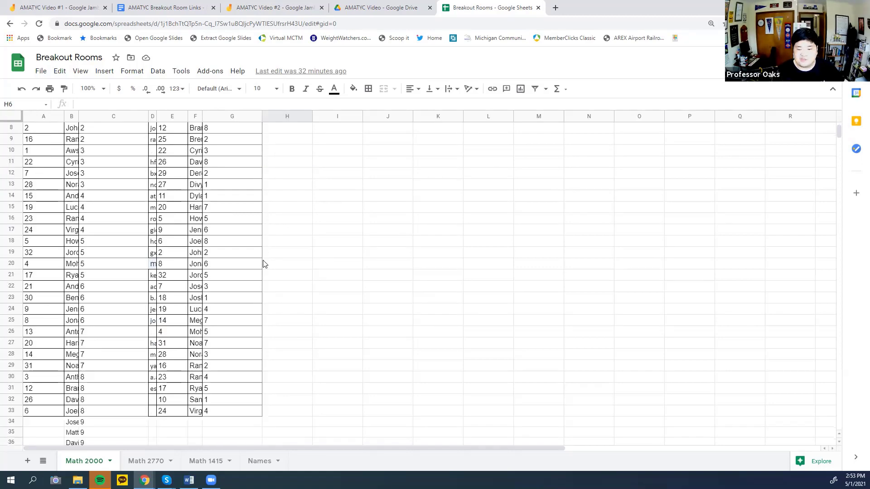
scroll(262, 265, up, 2)
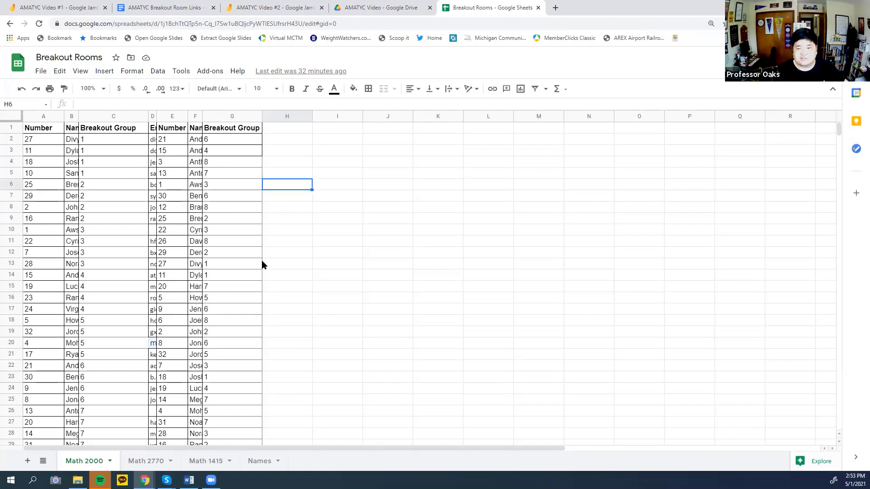